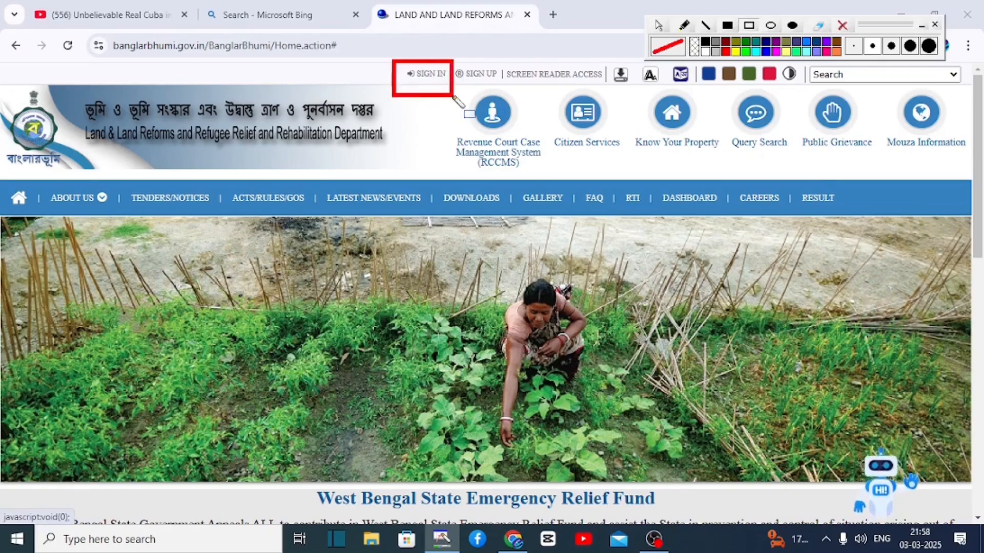
Open the citizen login form and outline its Username, Password, captcha, Login and Sign Up items with red rectangles
left_click(425, 73)
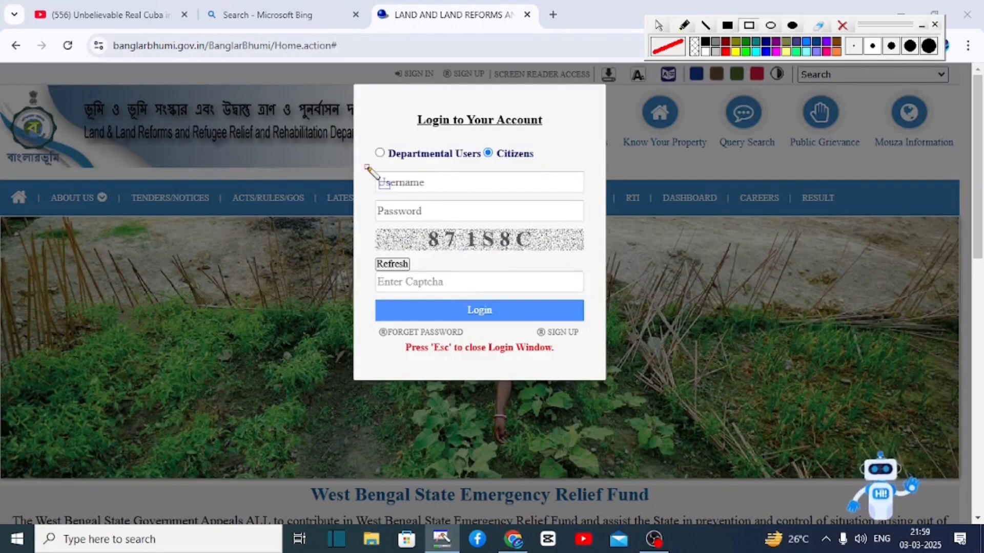
mouse_move(365, 166)
left_mouse_down()
mouse_move(437, 204)
mouse_move(582, 199)
mouse_move(518, 193)
mouse_move(527, 194)
left_mouse_up()
mouse_move(369, 199)
left_mouse_down()
mouse_move(451, 207)
mouse_move(509, 227)
left_mouse_up()
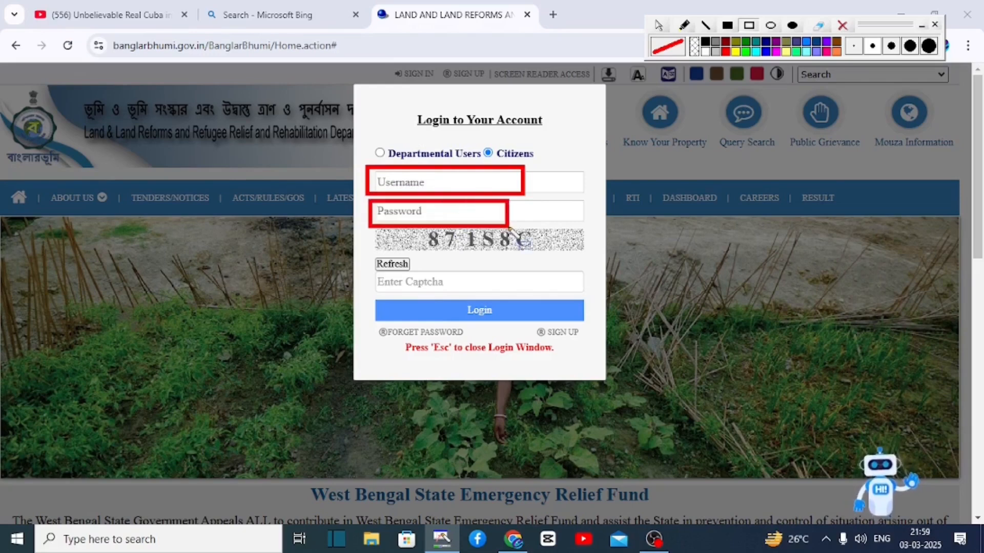
mouse_move(399, 270)
left_mouse_down()
mouse_move(472, 297)
mouse_move(519, 298)
left_mouse_up()
mouse_move(457, 303)
left_mouse_down()
mouse_move(529, 331)
mouse_move(509, 324)
left_mouse_up()
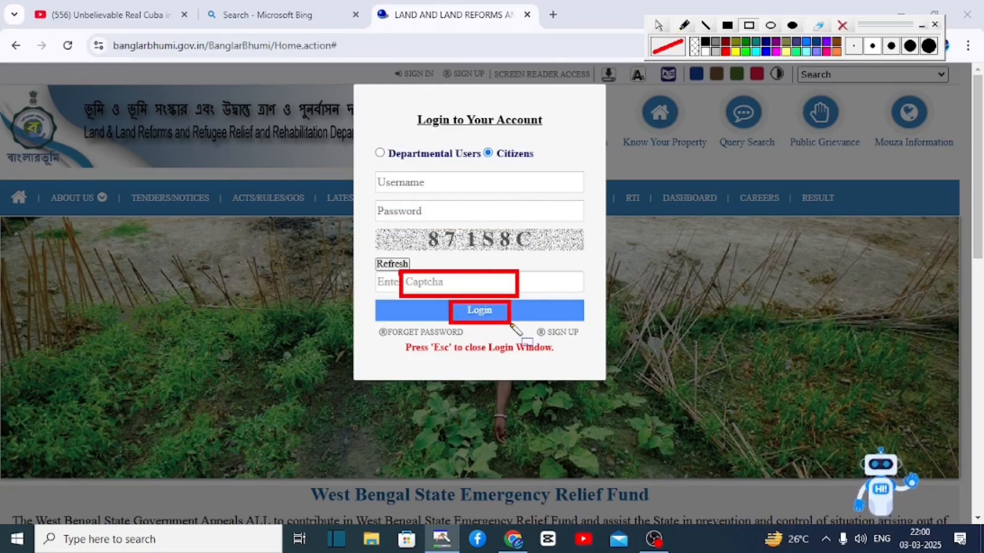
left_click_drag(523, 314, 590, 345)
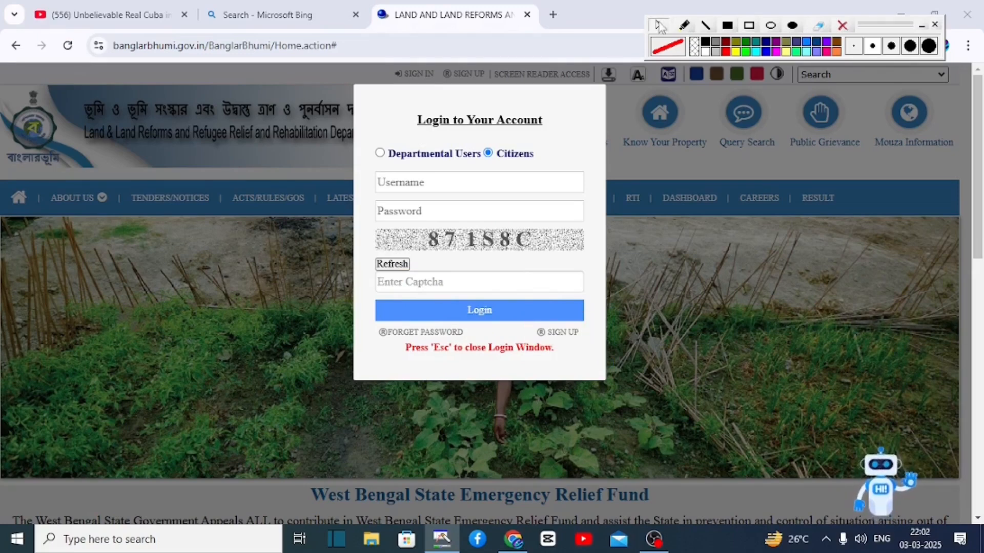
left_click(660, 26)
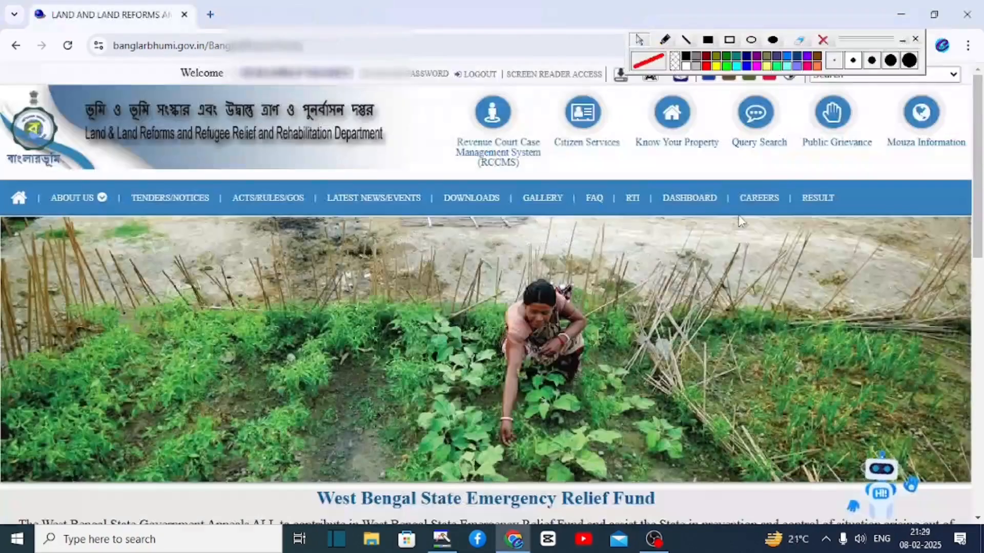
Open the Warish Application form from Citizen Services under Online Application, outlining each chosen entry with a red rectangle
left_click(729, 40)
mouse_move(542, 88)
left_mouse_down()
mouse_move(620, 137)
mouse_move(632, 172)
left_mouse_up()
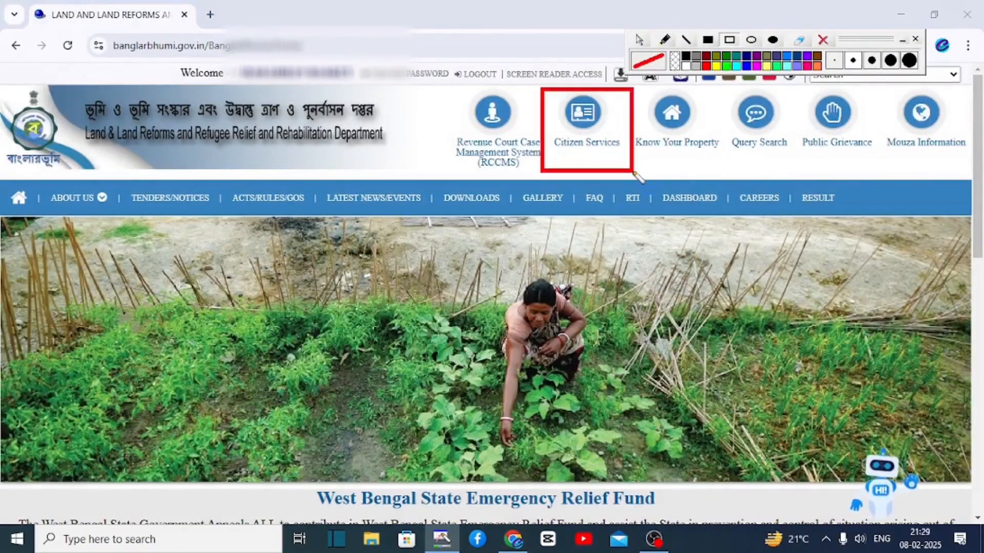
mouse_move(342, 102)
left_mouse_down()
mouse_move(454, 132)
mouse_move(570, 145)
left_mouse_up()
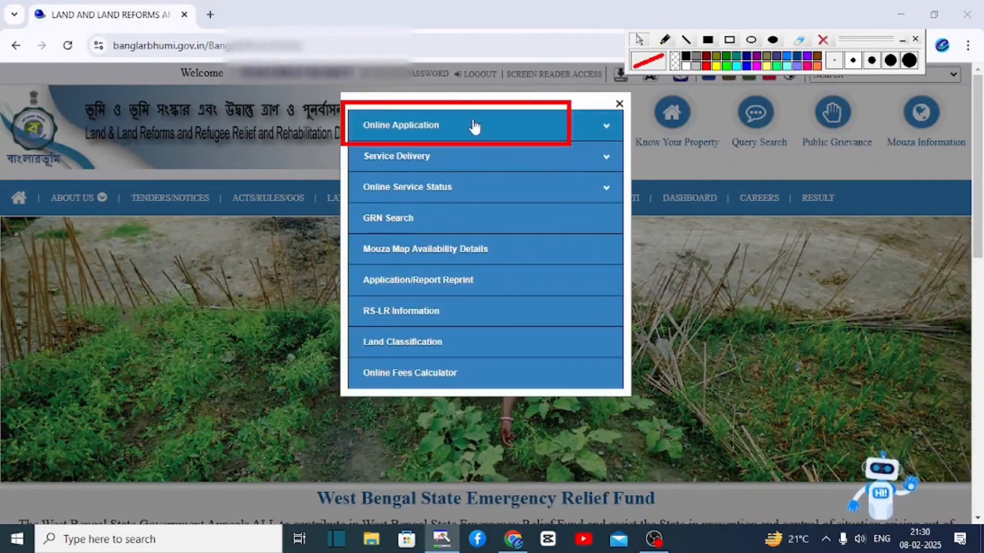
left_click(474, 126)
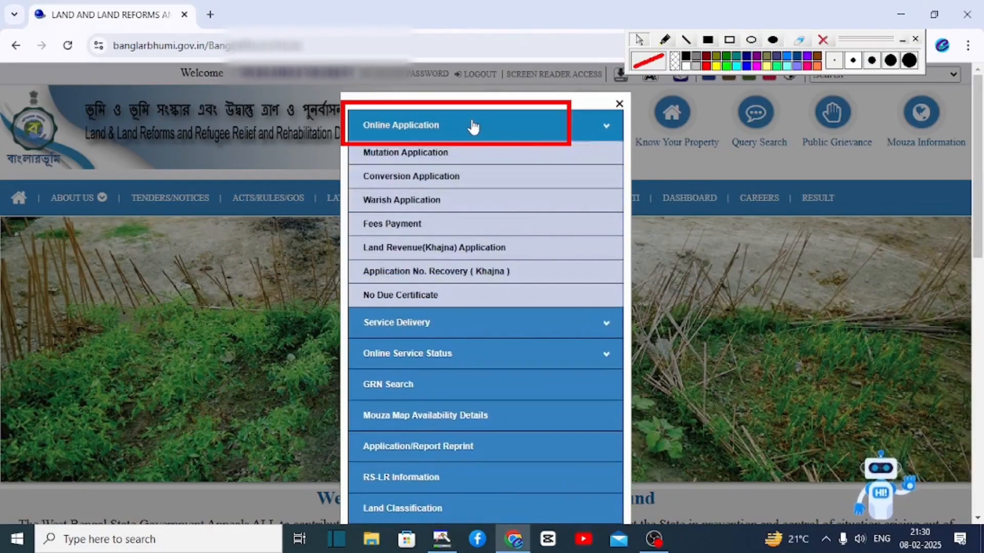
left_click(729, 39)
mouse_move(344, 188)
left_mouse_down()
mouse_move(417, 194)
mouse_move(476, 216)
left_mouse_up()
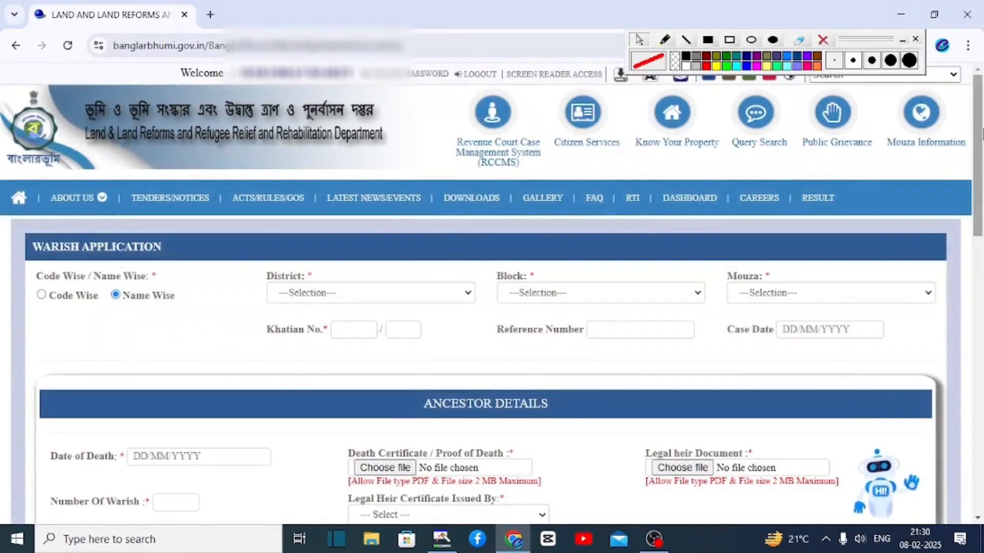
Outline the Code Wise / Name Wise choice and the District field in red, and set District to [ 01 ] BANKURA
scroll(977, 175, "down", 2)
mouse_move(22, 143)
left_mouse_down()
mouse_move(235, 224)
mouse_move(223, 212)
left_mouse_up()
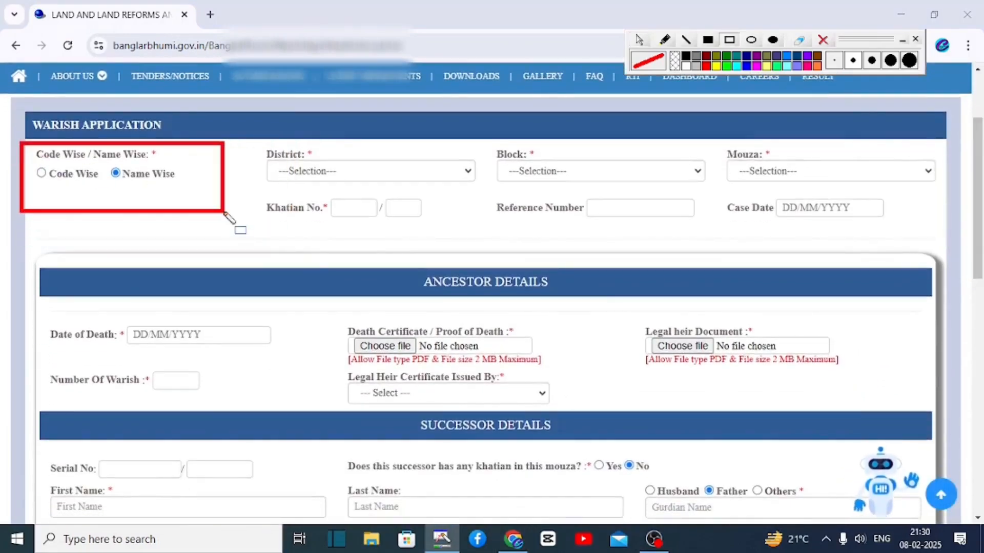
left_click_drag(241, 137, 497, 190)
left_click(403, 168)
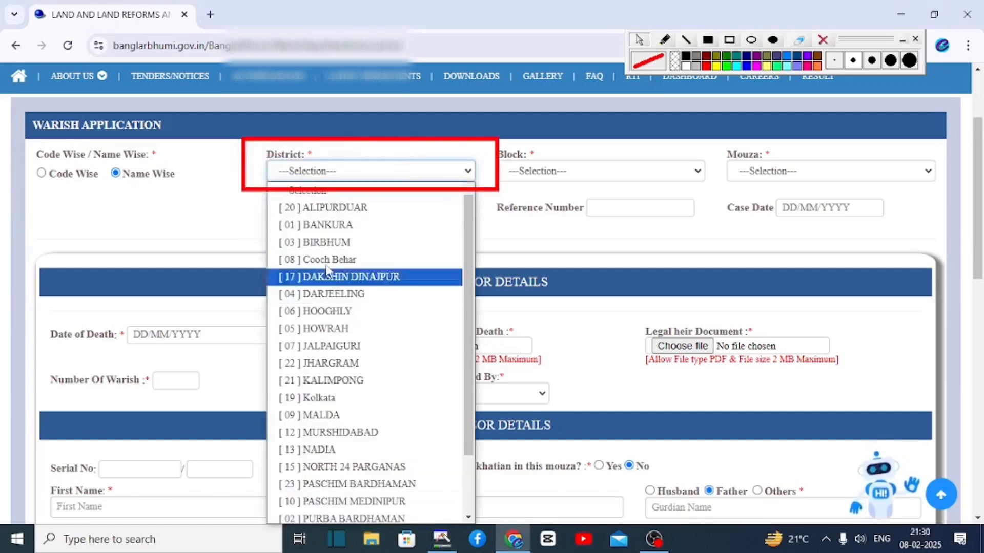
left_click(328, 225)
Outline the Block and Mouza fields in red, setting Block to [ 08 ] ONDA and Mouza to [ 055 ] Aguribandh Punisole
left_click_drag(482, 141, 690, 190)
left_click(594, 171)
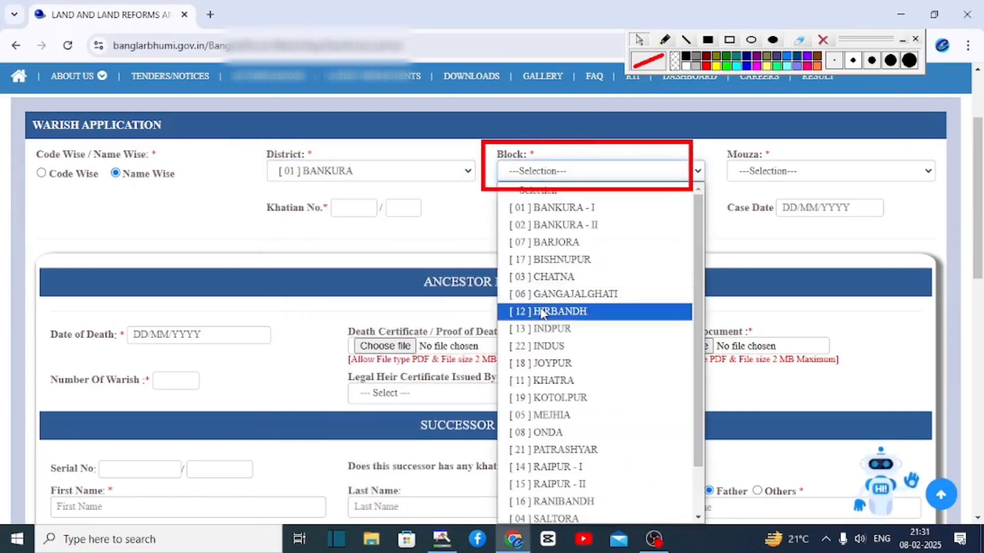
left_click(547, 433)
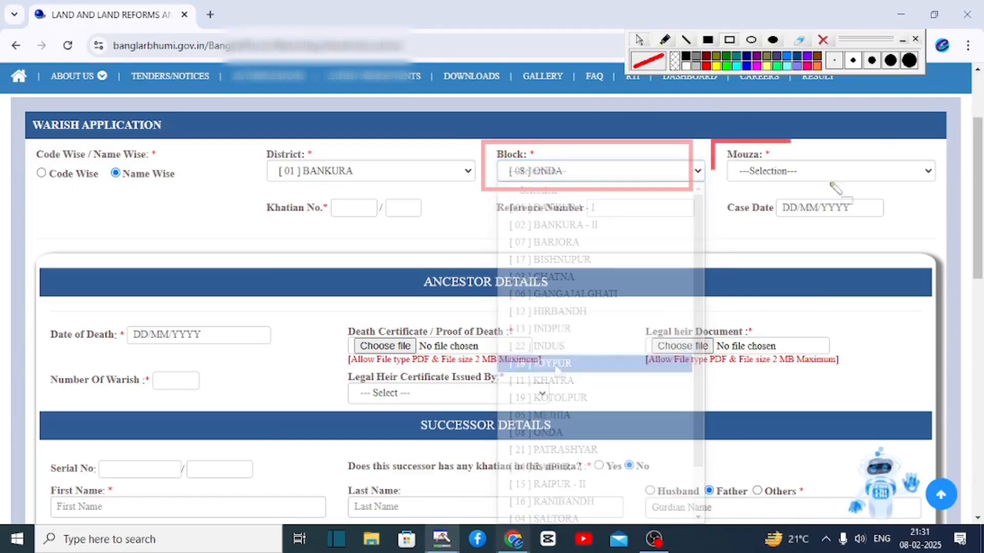
left_click_drag(712, 142, 938, 198)
left_click(758, 171)
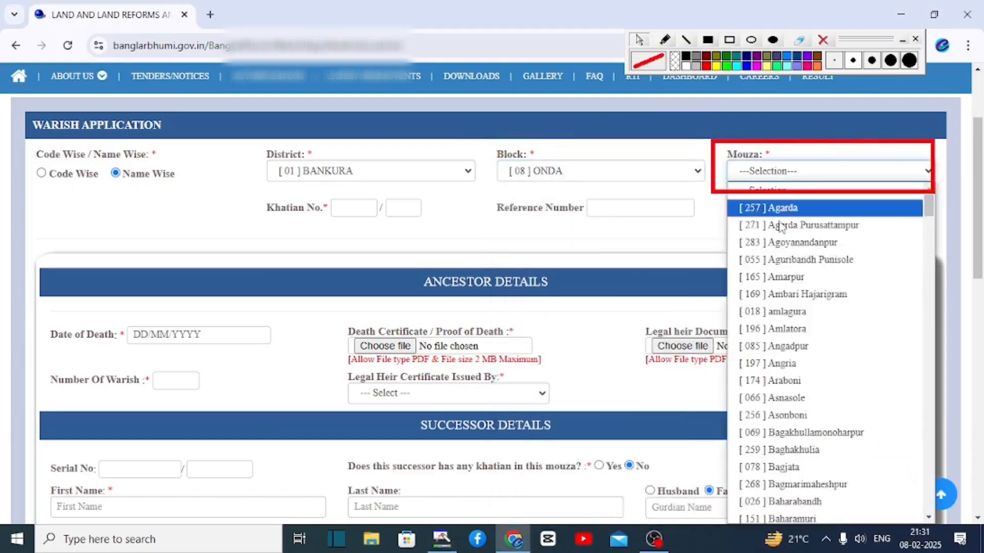
left_click(794, 260)
Outline the Khatian No. boxes, the Ancestor Details heading, the Date of Death field and the death certificate upload in red
scroll(321, 143, "down", 1)
mouse_move(317, 138)
left_mouse_down()
mouse_move(416, 182)
mouse_move(445, 190)
mouse_move(450, 180)
left_mouse_up()
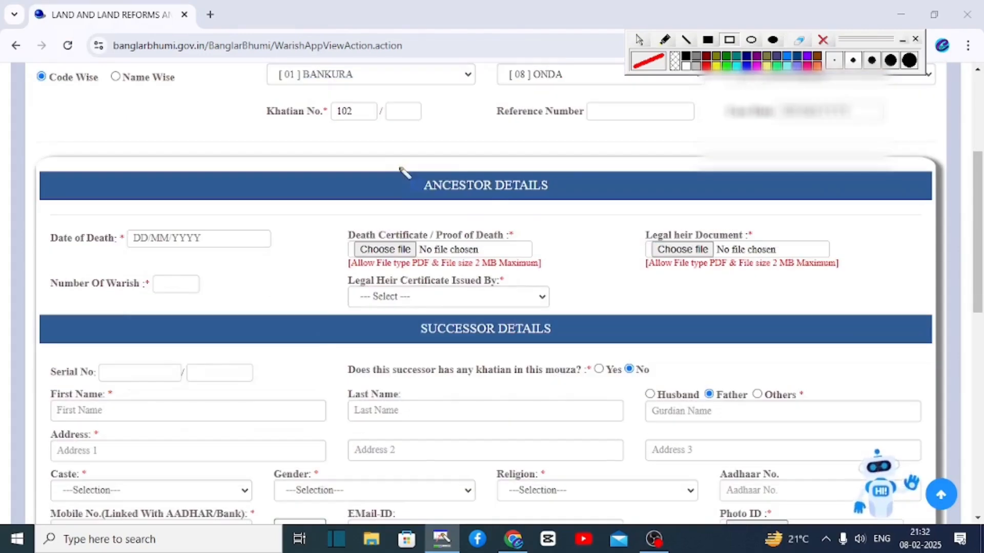
mouse_move(398, 166)
left_mouse_down()
mouse_move(613, 220)
mouse_move(579, 209)
left_mouse_up()
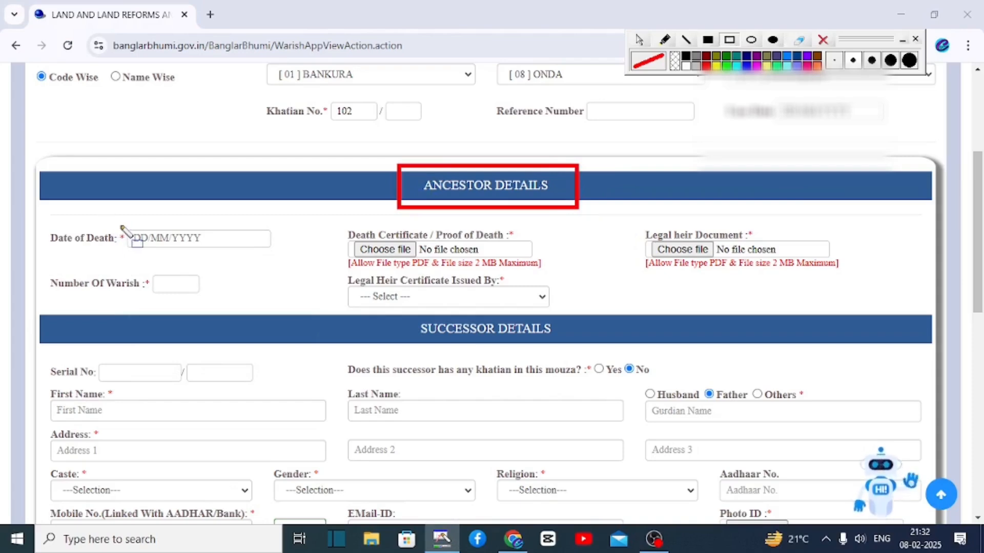
left_click_drag(117, 224, 267, 257)
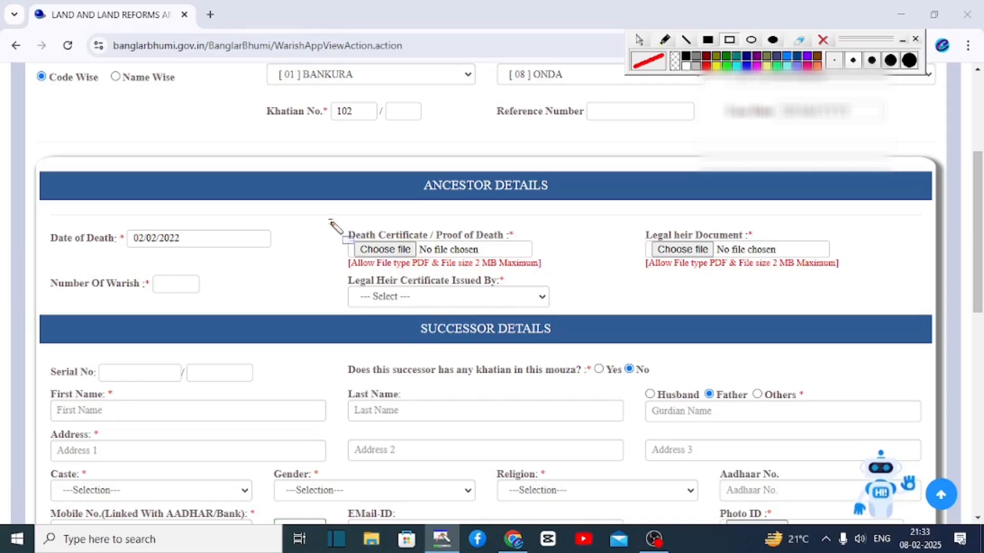
left_click_drag(331, 221, 557, 267)
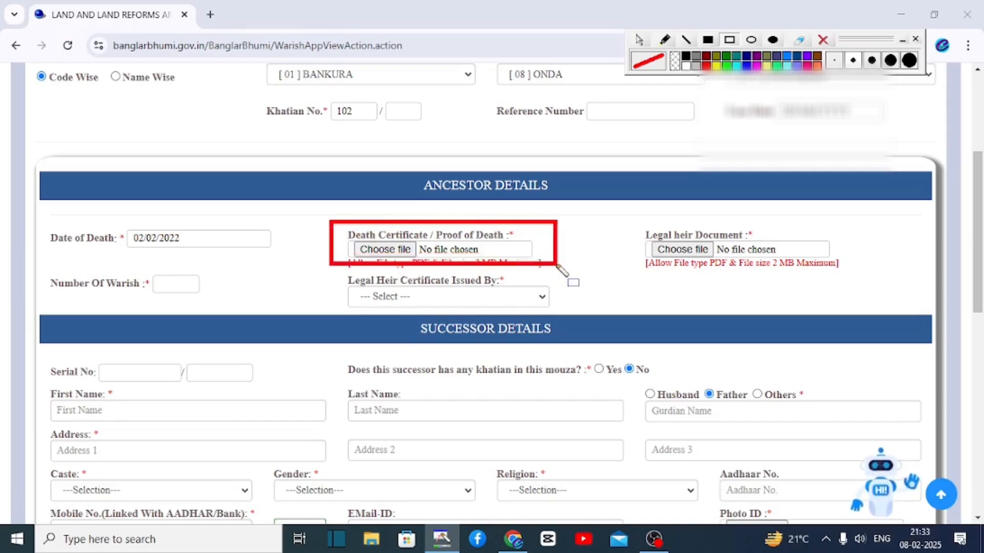
Clear the existing outlines and mark the Legal heir Document upload and the Number Of Warish field with red rectangles
left_click(822, 39)
mouse_move(621, 215)
left_mouse_down()
mouse_move(815, 314)
mouse_move(893, 294)
left_mouse_up()
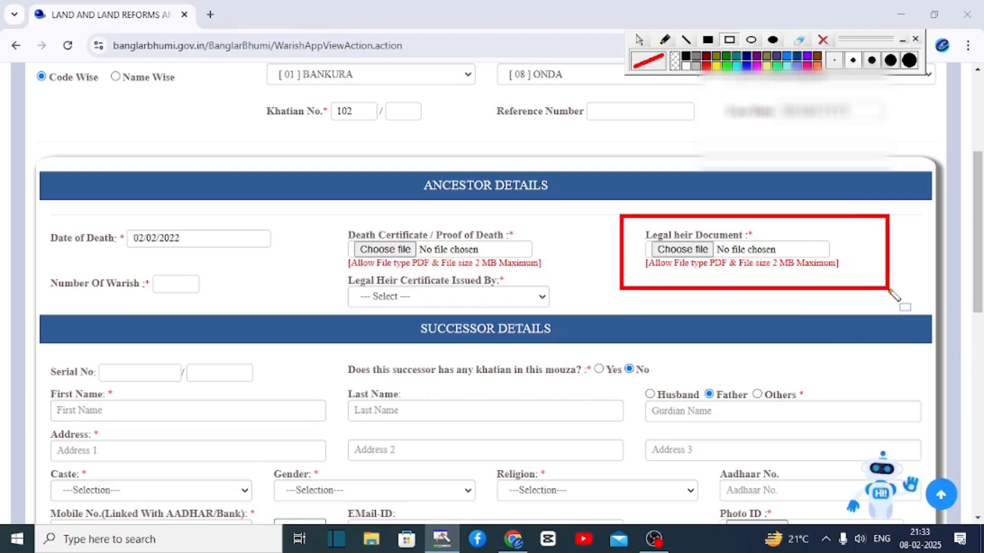
left_click(823, 40)
left_click_drag(138, 265, 261, 307)
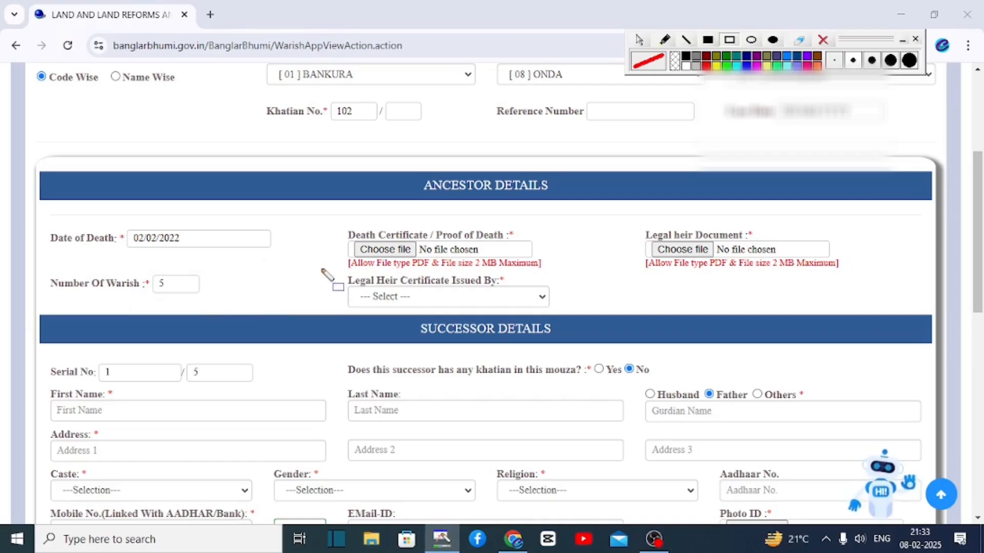
Outline the Legal Heir Certificate Issued By field in red and set it to [ 3 ] Local Panchayet Pradhan
left_click_drag(320, 267, 579, 312)
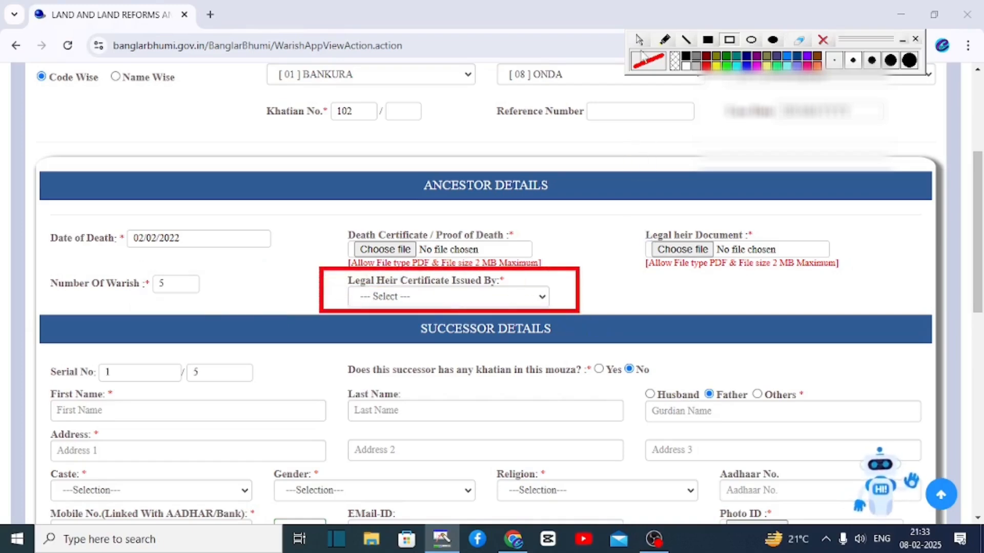
left_click(639, 41)
left_click(408, 299)
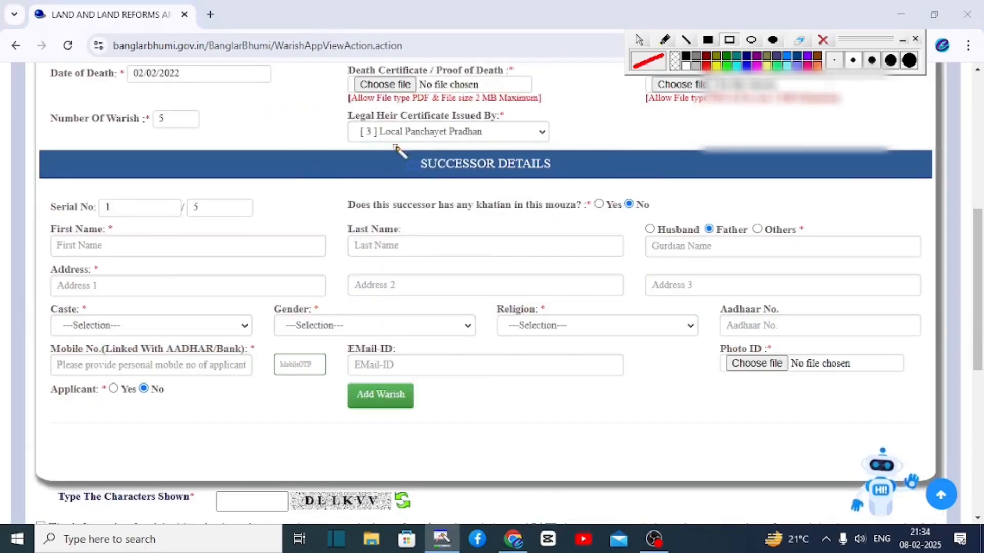
Outline the Successor Details heading, the Serial No. boxes, the successor's khatian question and the Khatian No. boxes in red
left_click_drag(395, 147, 587, 183)
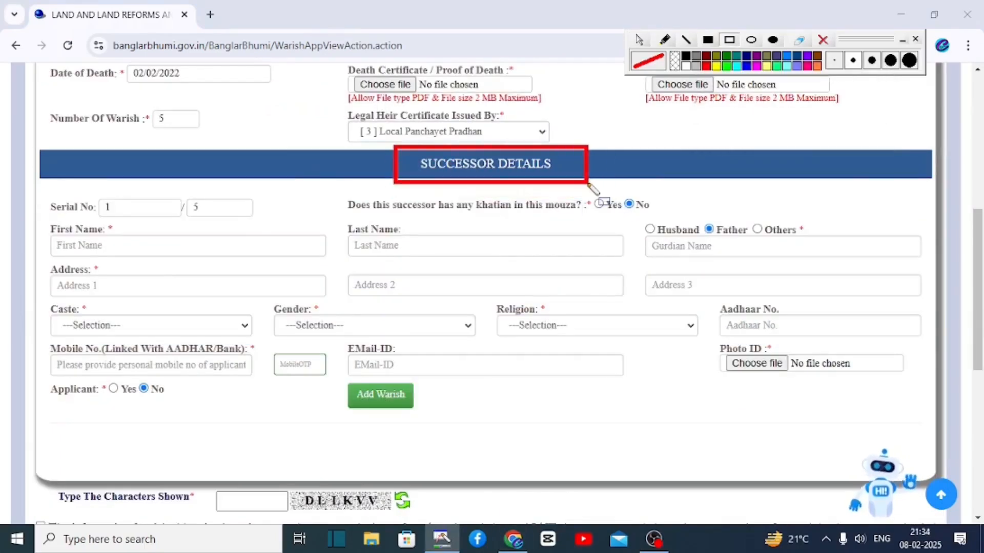
left_click_drag(32, 191, 288, 226)
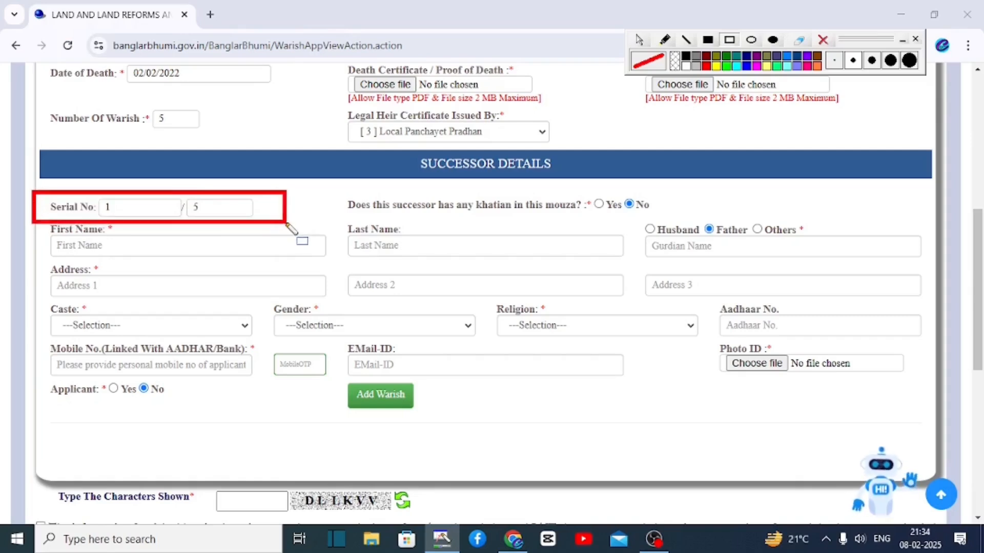
left_click_drag(326, 192, 676, 220)
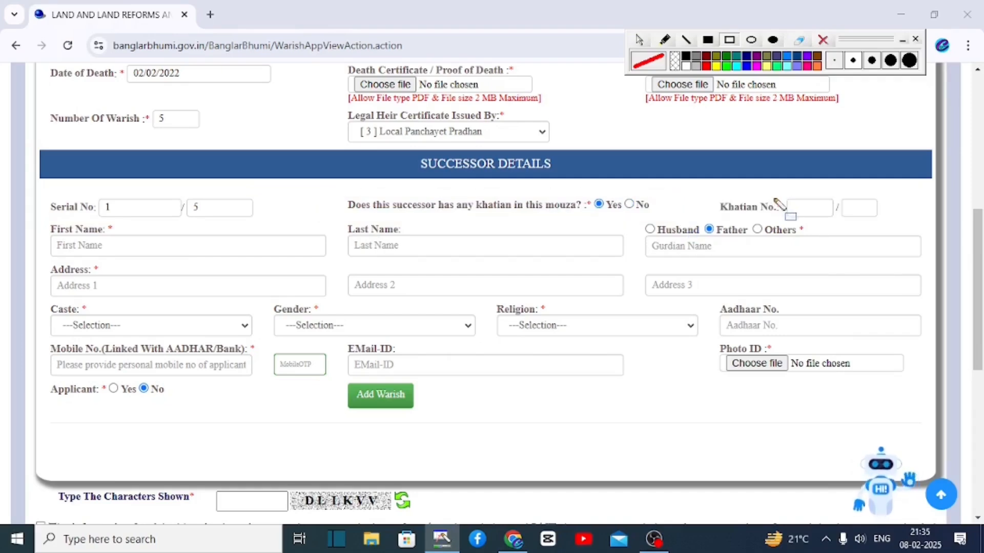
left_click_drag(774, 198, 897, 219)
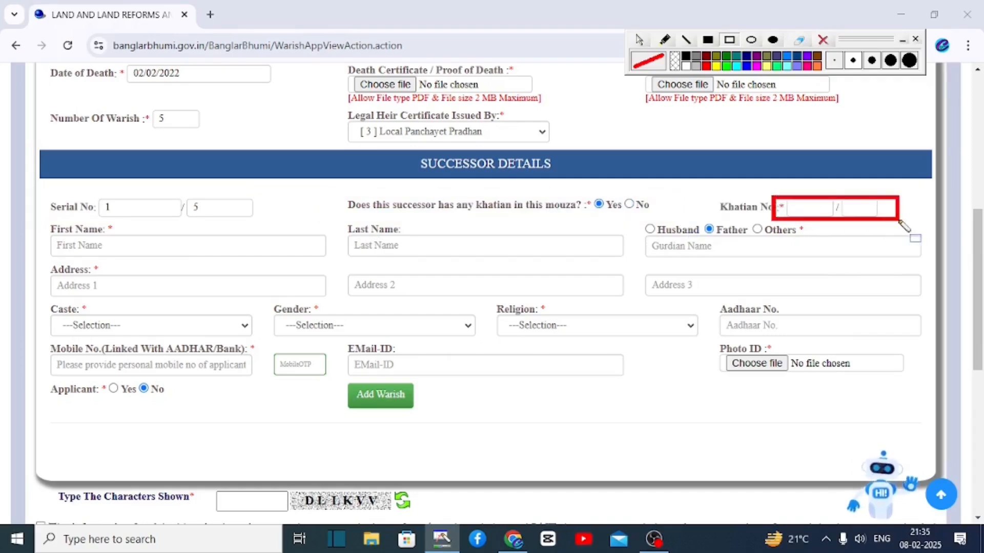
Outline the successor's First Name, Last Name, guardian and three address fields with red rectangles
left_click_drag(34, 220, 247, 263)
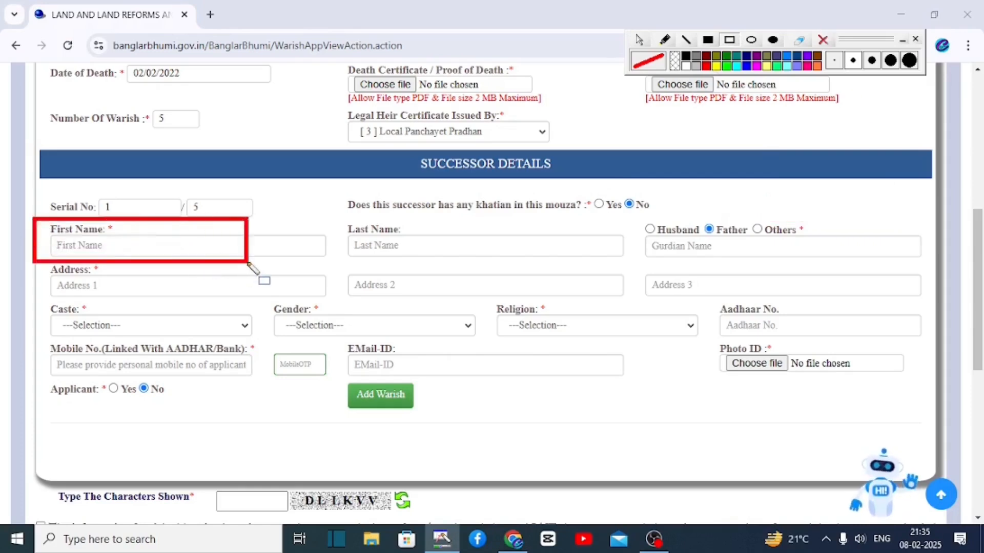
mouse_move(333, 218)
left_mouse_down()
mouse_move(348, 233)
mouse_move(513, 269)
left_mouse_up()
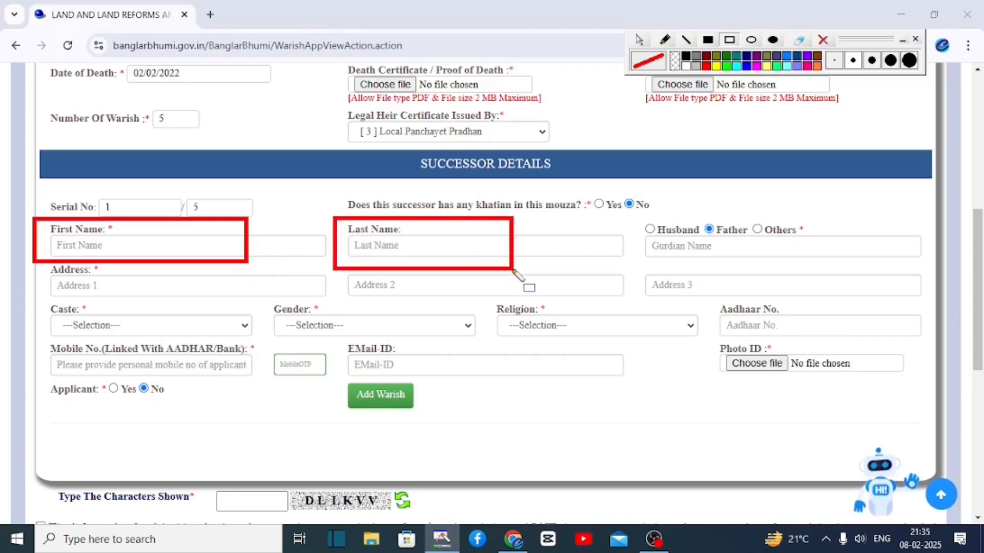
mouse_move(631, 222)
left_mouse_down()
mouse_move(839, 268)
mouse_move(921, 263)
left_mouse_up()
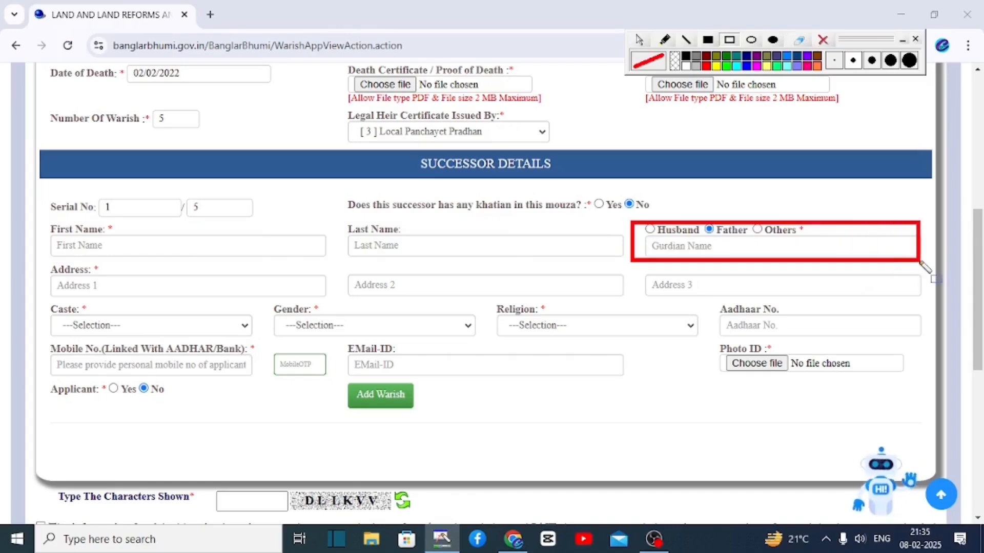
mouse_move(32, 264)
left_mouse_down()
mouse_move(54, 284)
mouse_move(237, 299)
left_mouse_up()
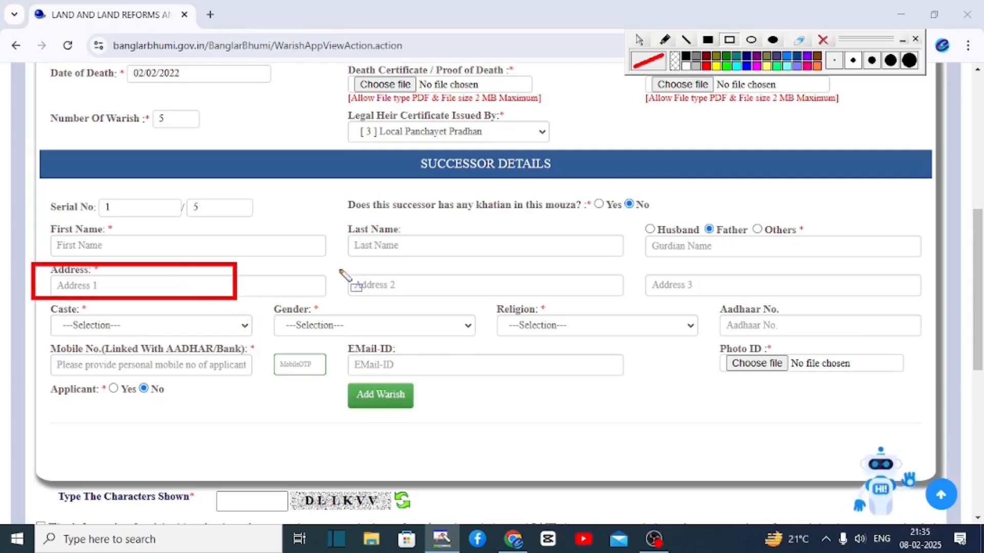
left_click_drag(338, 269, 517, 305)
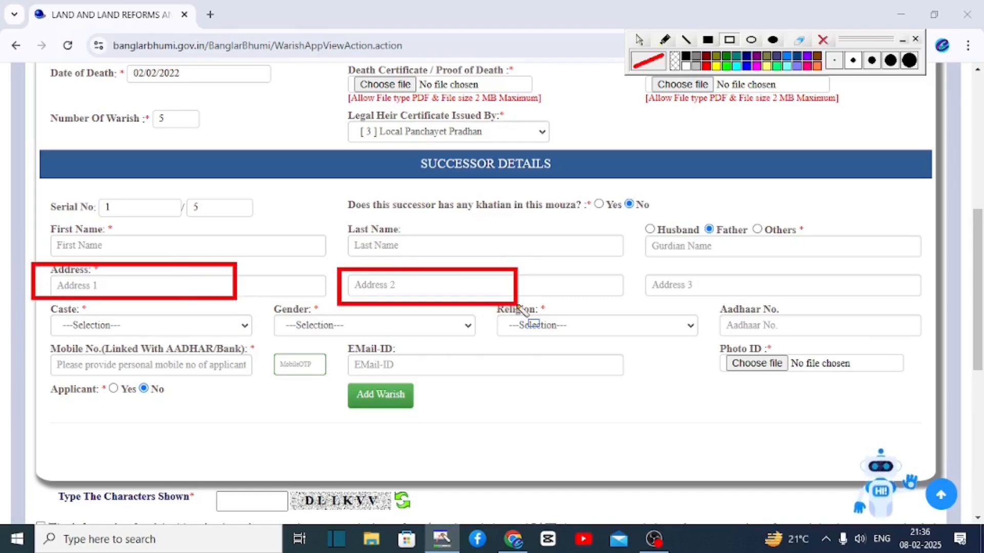
left_click_drag(633, 263, 787, 302)
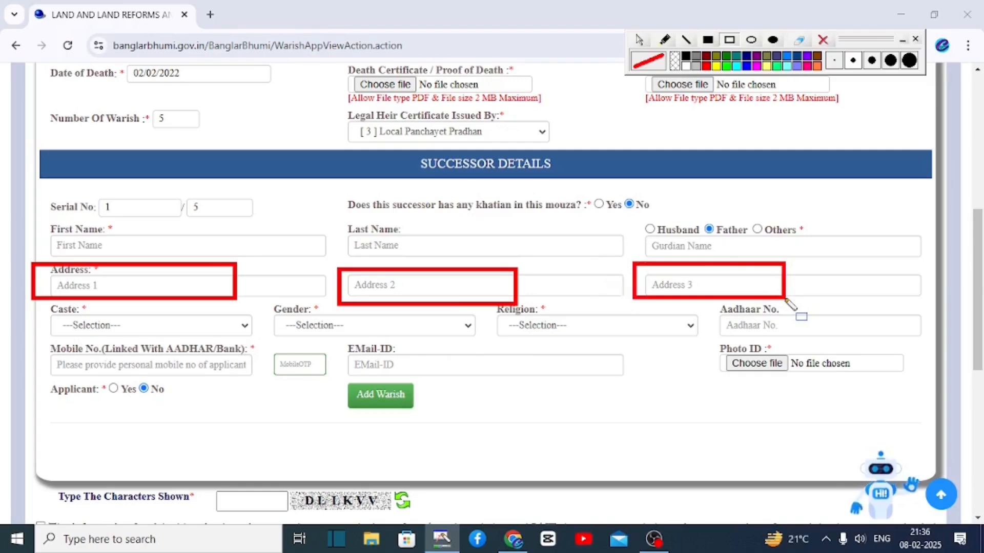
Outline the successor's Caste field in red and set the caste to GENERAL
left_click_drag(36, 301, 225, 341)
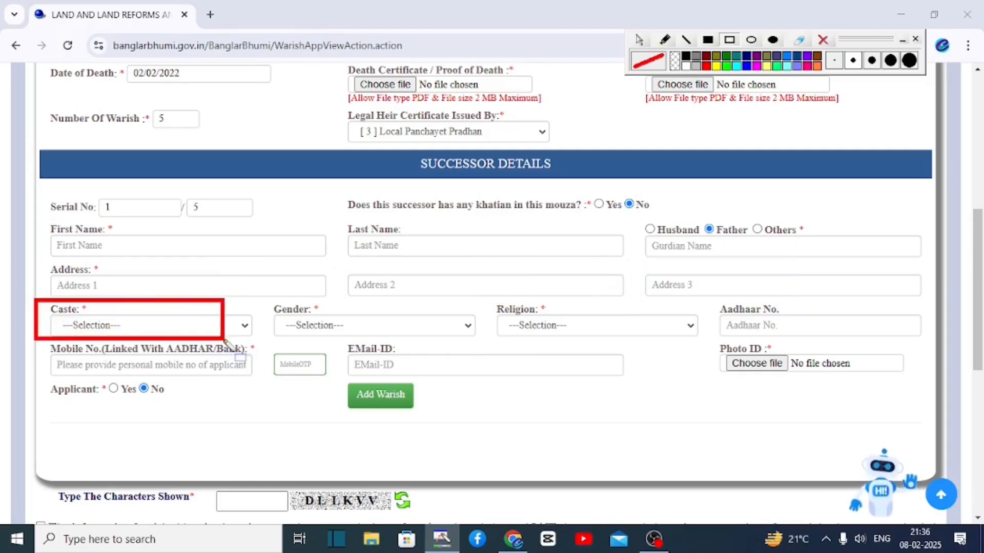
left_click(135, 328)
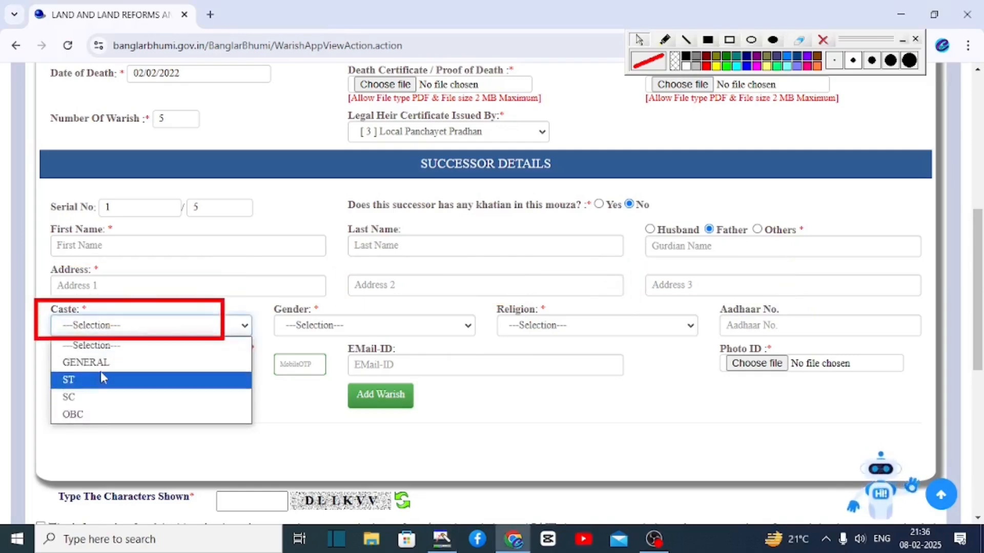
left_click(136, 329)
left_click(135, 329)
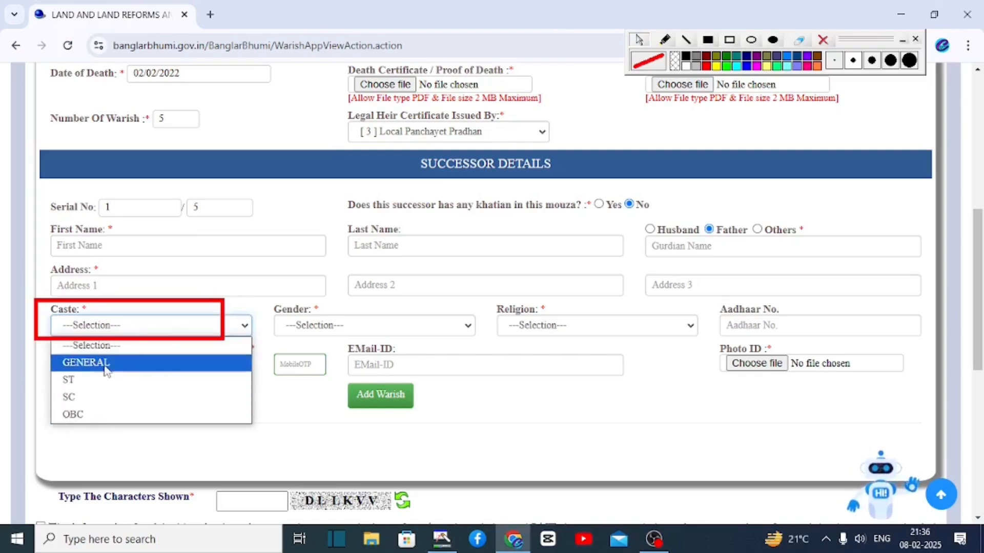
left_click(136, 330)
left_click(136, 330)
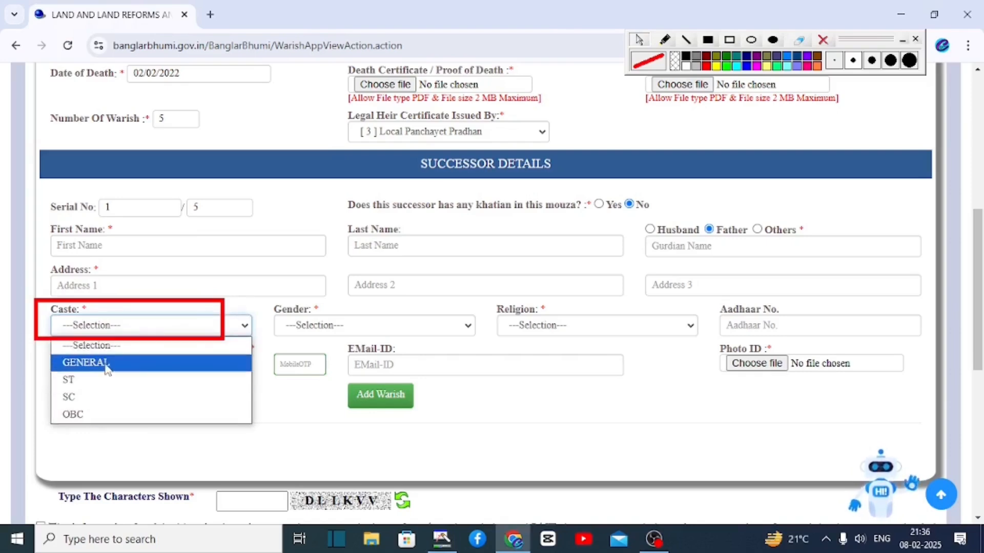
left_click(137, 330)
left_click(137, 330)
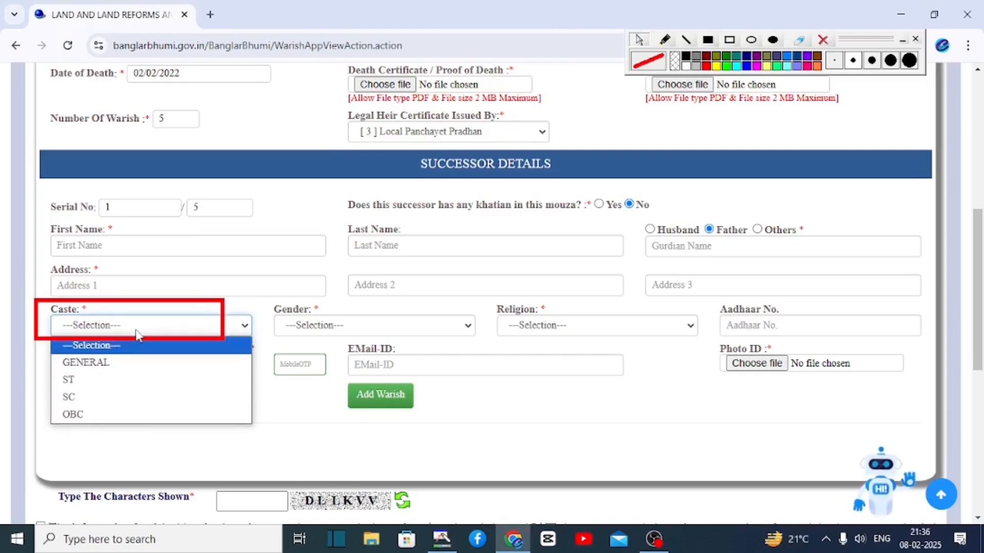
left_click(107, 364)
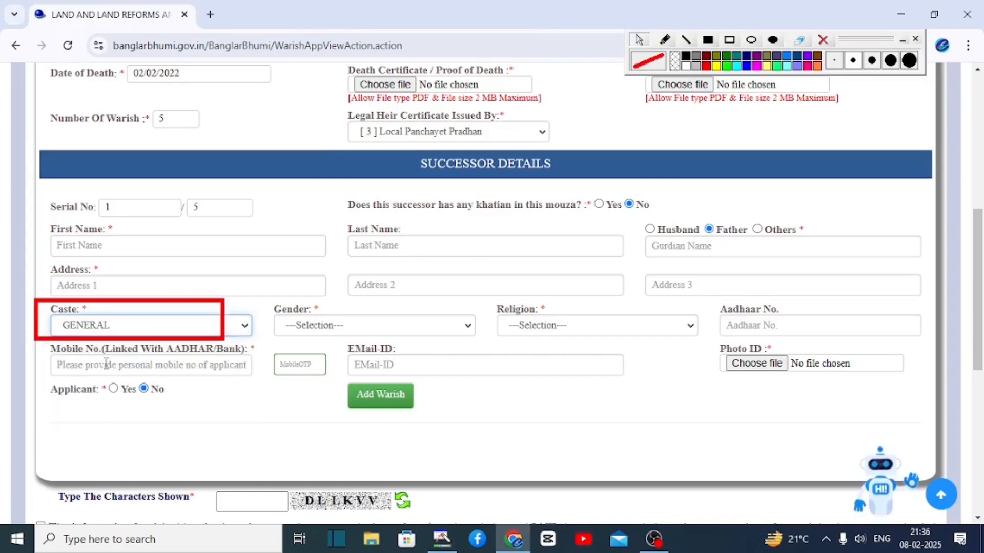
Outline the Gender and Religion fields in red, setting gender to MALE and religion to HINDU
left_click(823, 40)
left_click_drag(256, 300, 500, 352)
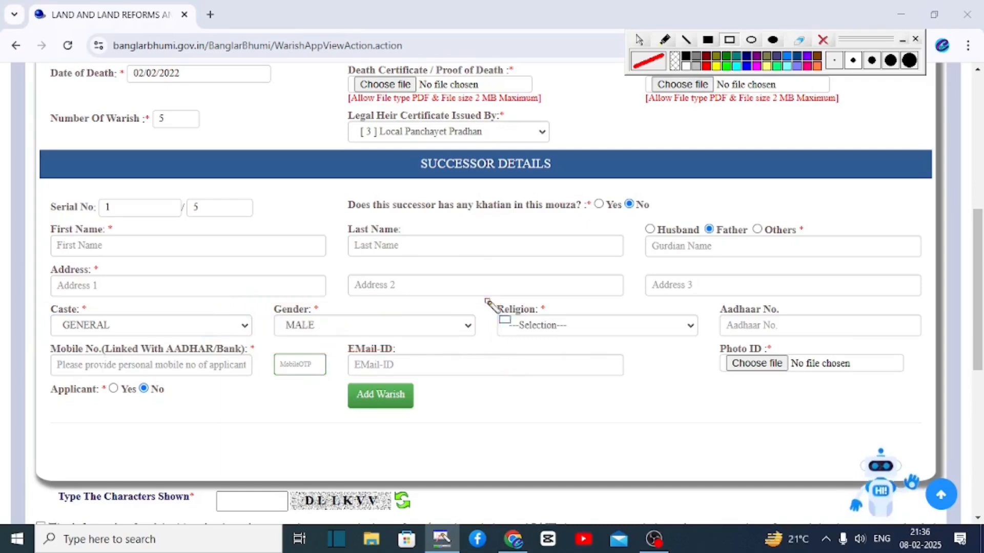
left_click_drag(486, 301, 699, 342)
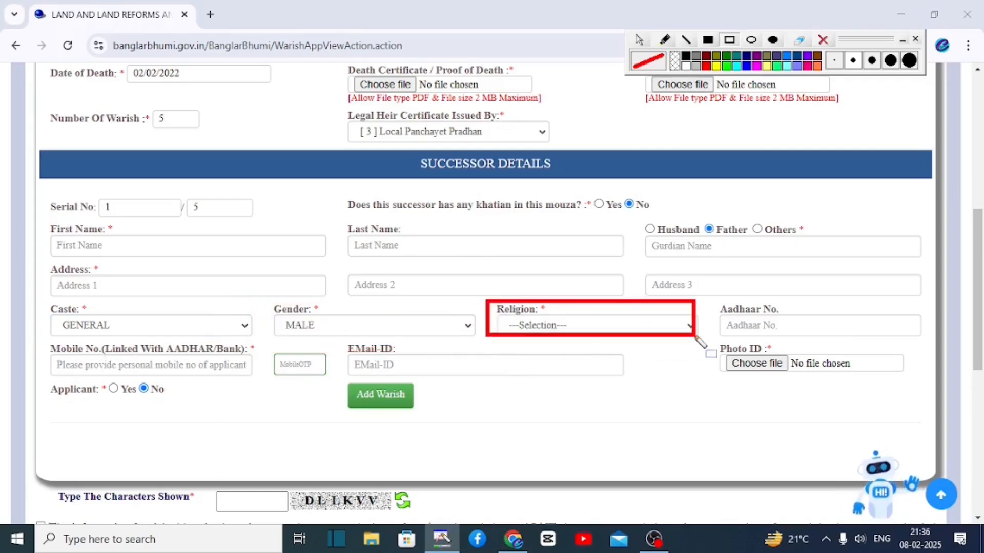
left_click(639, 40)
left_click(527, 334)
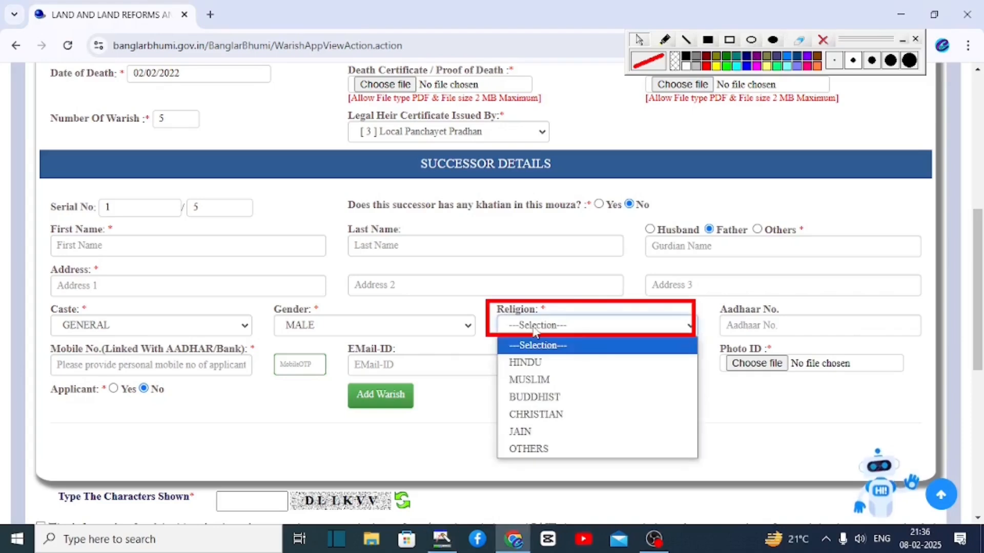
left_click(523, 363)
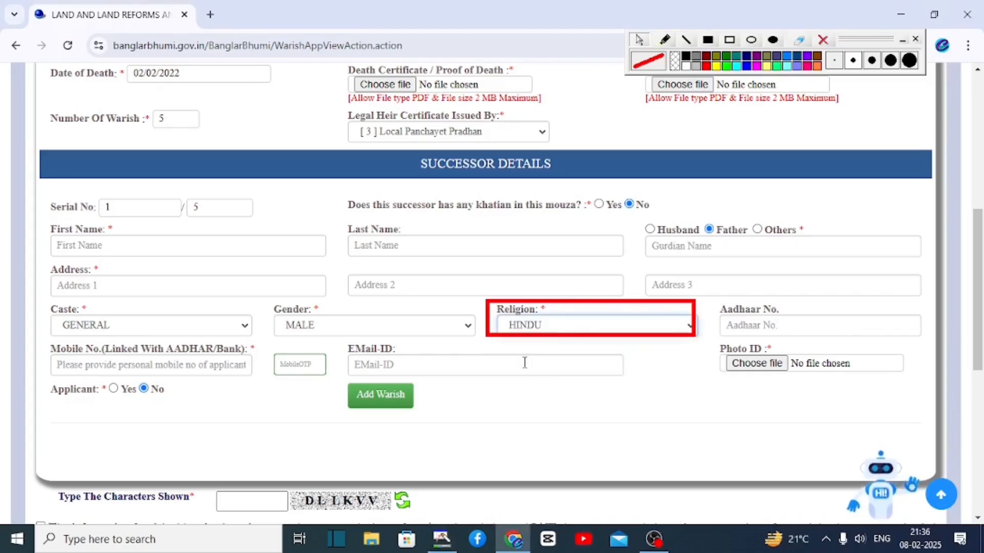
Outline the successor's Aadhaar No., Mobile No., MobileOTP and EMail-ID fields in turn with red rectangles
mouse_move(711, 301)
left_mouse_down()
mouse_move(854, 343)
mouse_move(879, 338)
left_mouse_up()
mouse_move(35, 342)
left_mouse_down()
mouse_move(187, 390)
mouse_move(251, 392)
mouse_move(244, 378)
left_mouse_up()
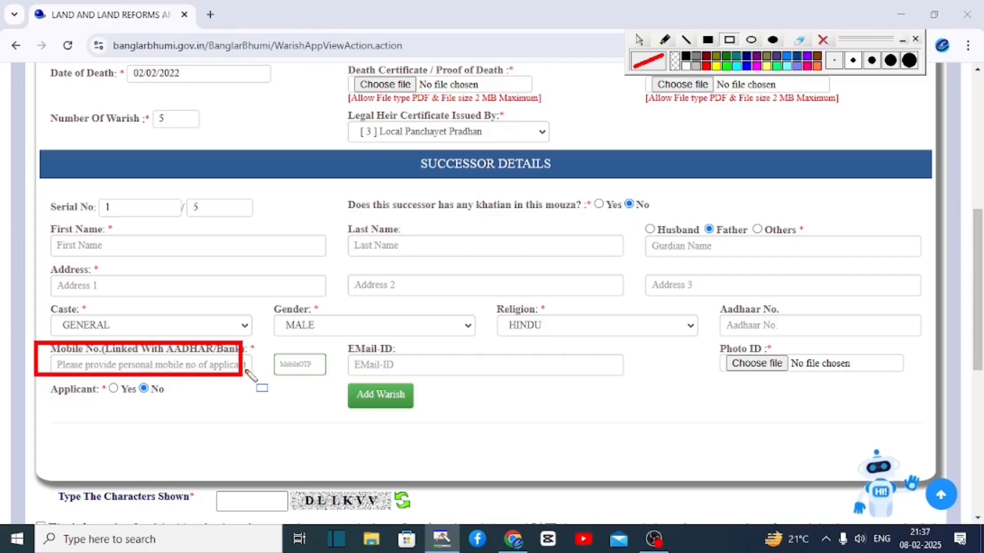
left_click_drag(261, 346, 337, 382)
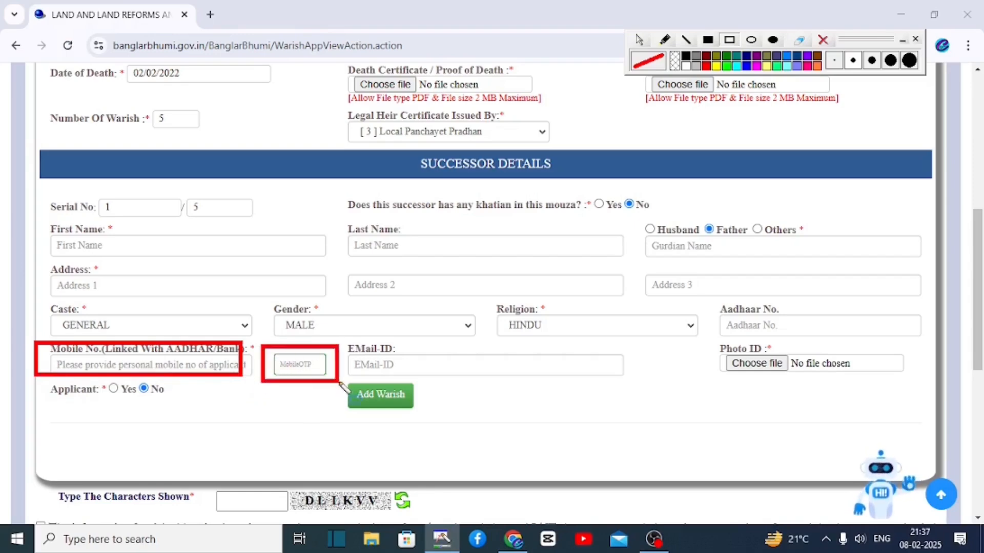
mouse_move(334, 337)
left_mouse_down()
mouse_move(393, 370)
mouse_move(517, 384)
mouse_move(528, 377)
left_mouse_up()
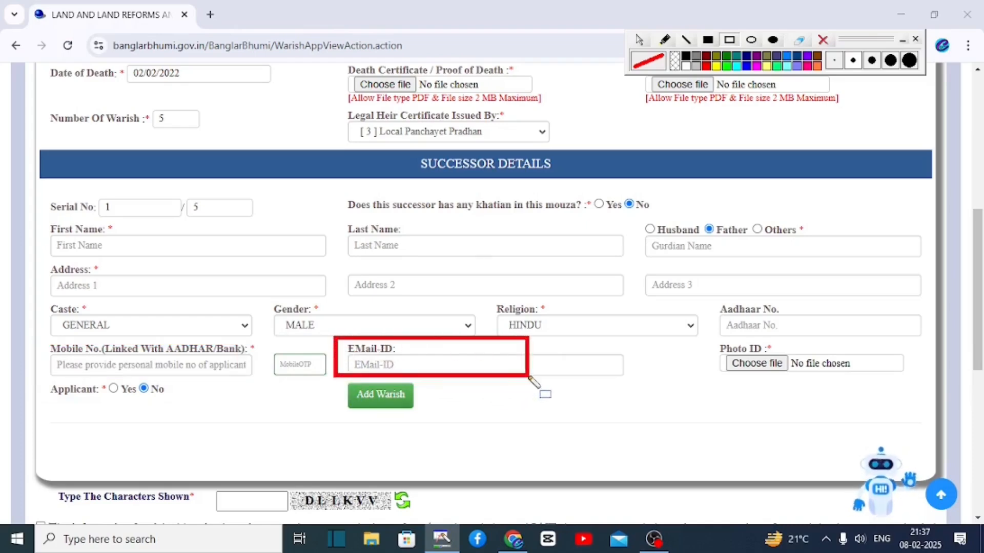
Outline the Photo ID upload, the Applicant Yes/No choice and the Add Warish button in turn with red rectangles
left_click_drag(699, 336, 859, 382)
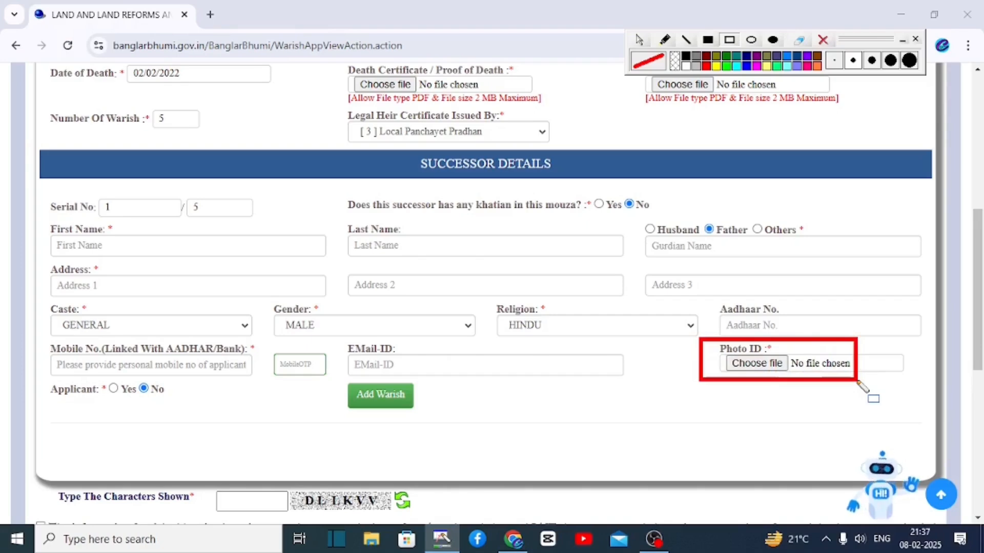
left_click_drag(33, 381, 207, 412)
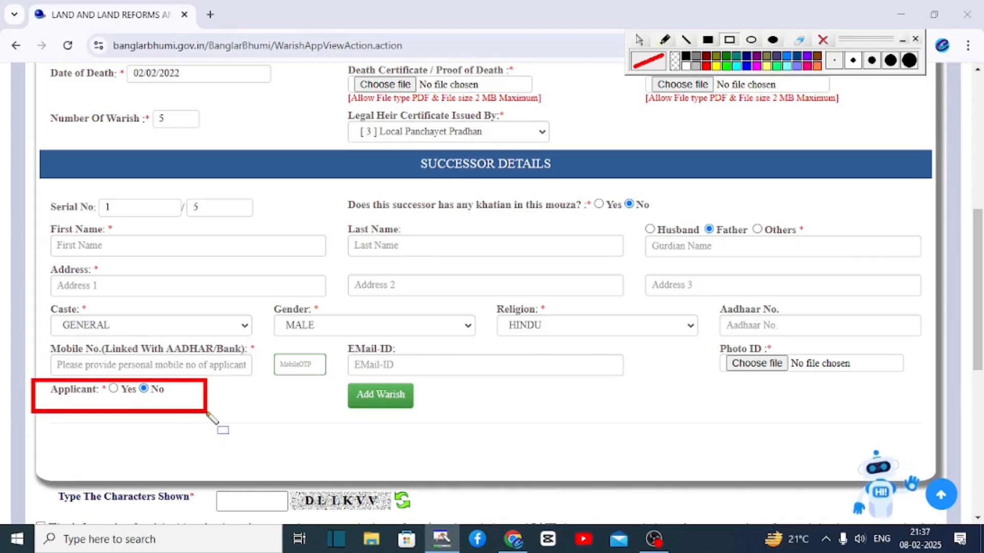
left_click(729, 40)
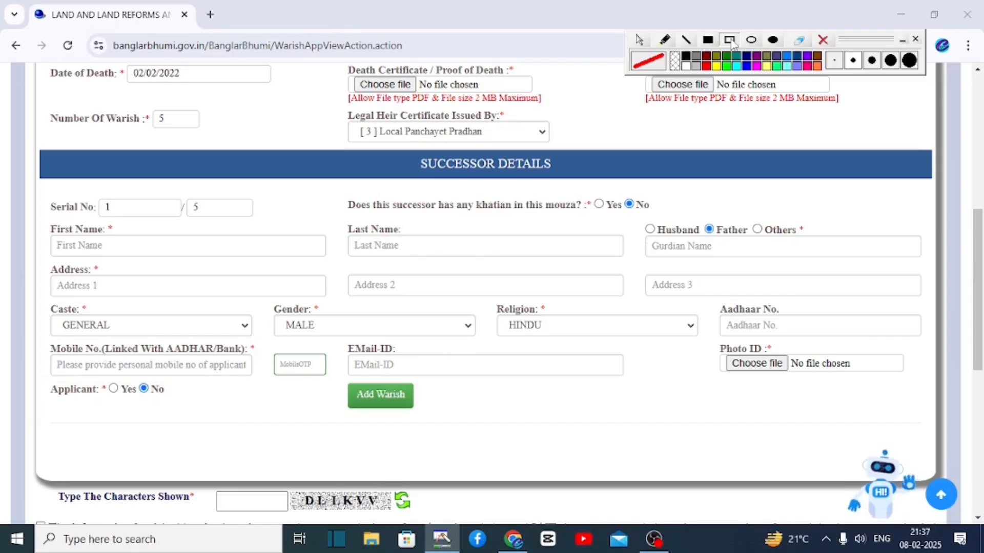
left_click_drag(329, 376, 453, 415)
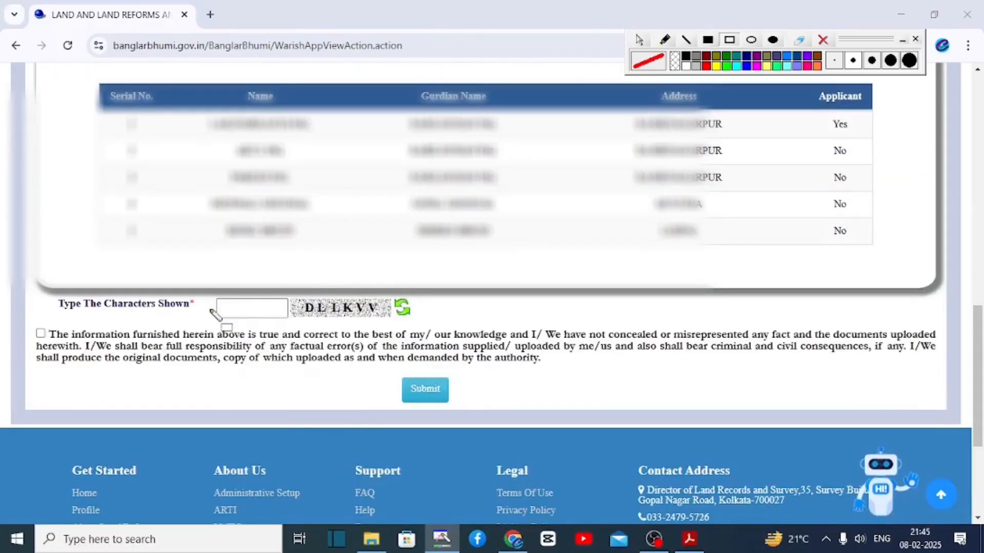
Outline the verification characters box, declaration checkbox and Submit button in red, and submit the Warish application
left_click_drag(207, 290, 301, 331)
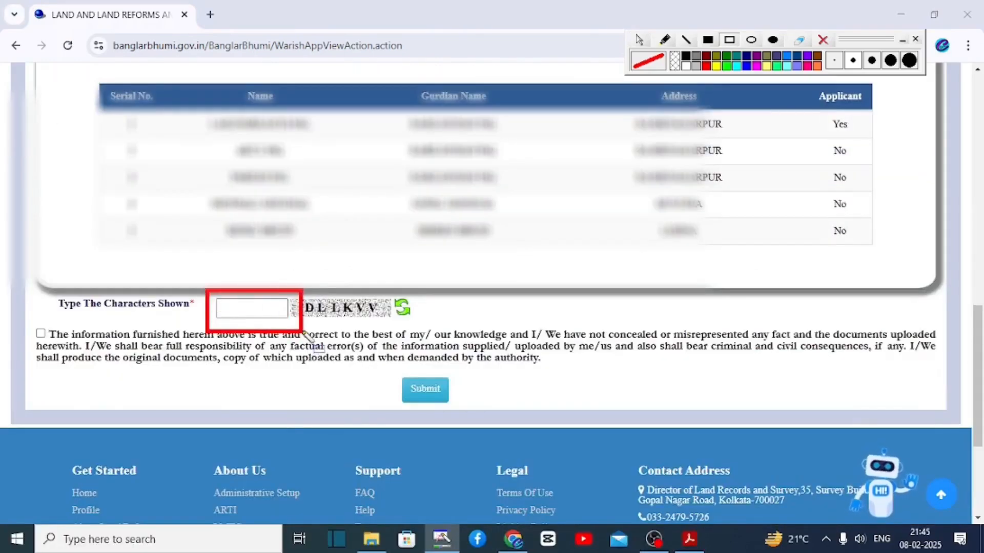
left_click_drag(23, 322, 68, 350)
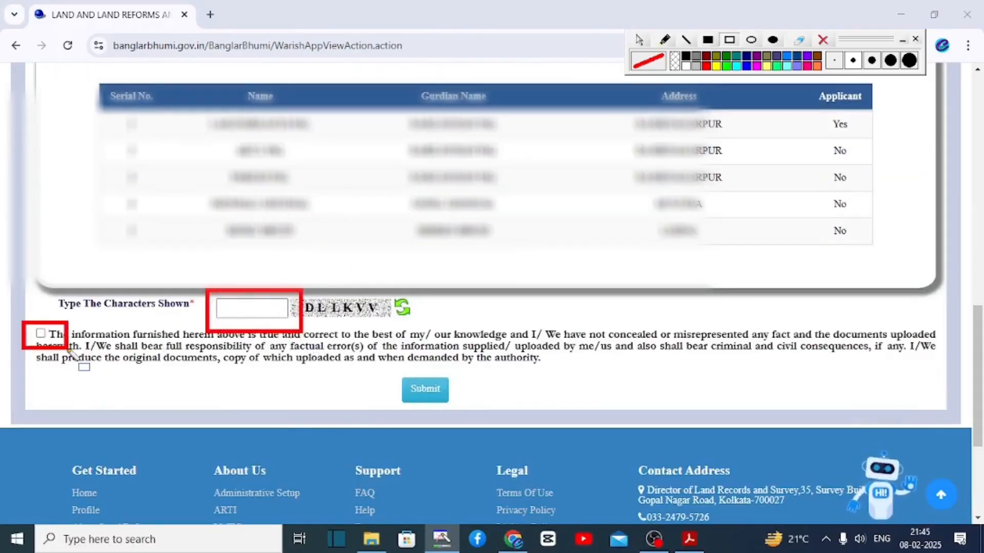
left_click_drag(373, 371, 466, 419)
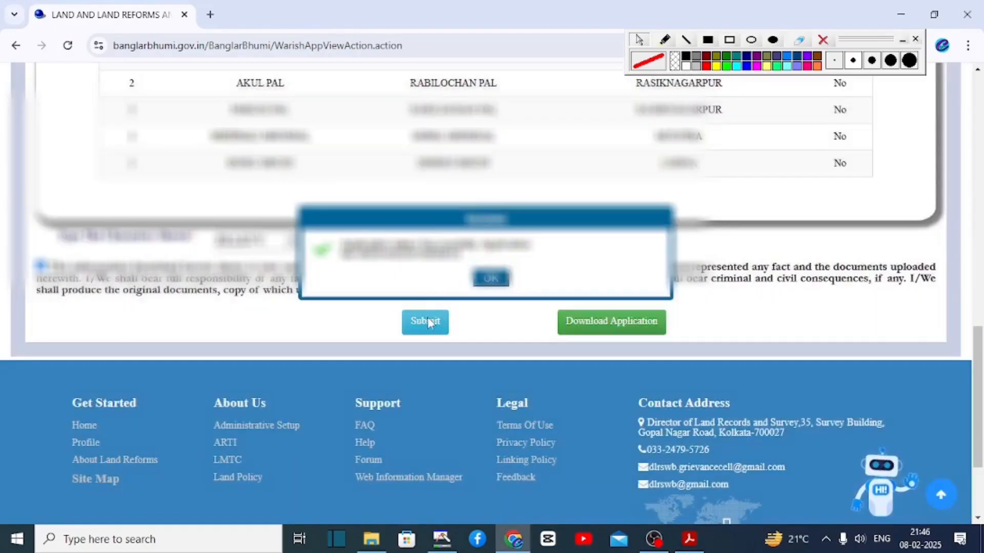
Outline the submission message and Download Application area in red, and mark the Case No. line in the downloaded application PDF
left_click(729, 40)
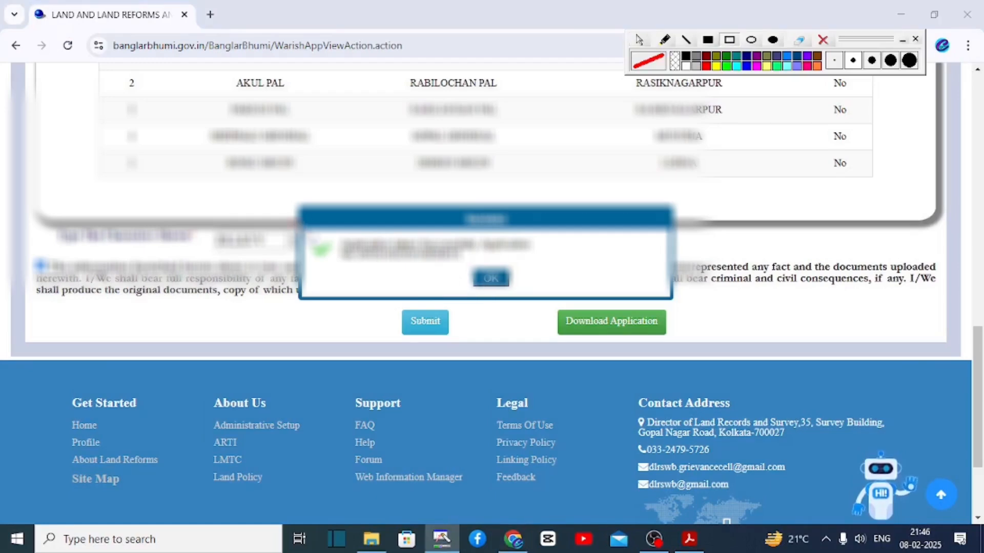
mouse_move(293, 224)
left_mouse_down()
mouse_move(513, 289)
mouse_move(577, 292)
mouse_move(543, 313)
mouse_move(692, 342)
left_mouse_up()
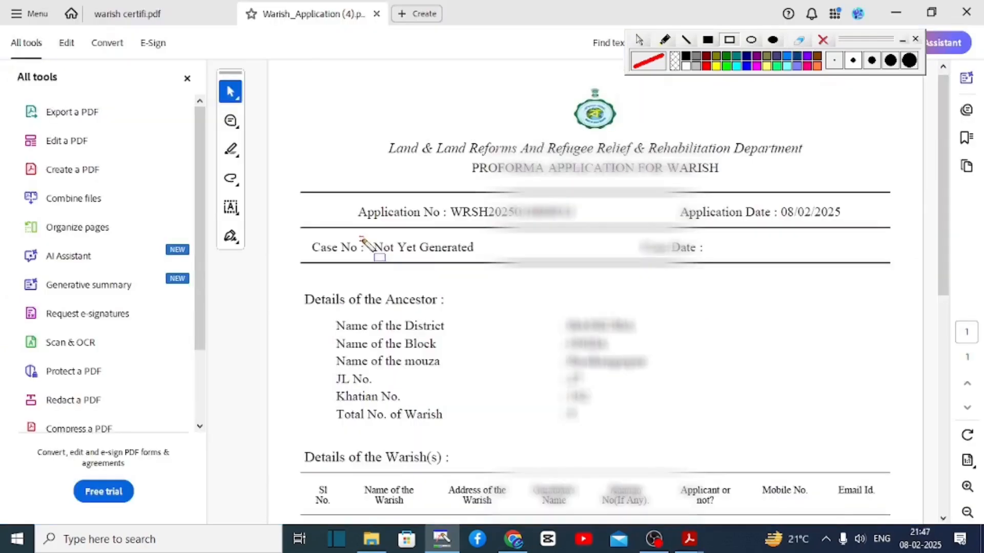
mouse_move(361, 238)
left_mouse_down()
mouse_move(432, 266)
mouse_move(520, 261)
left_mouse_up()
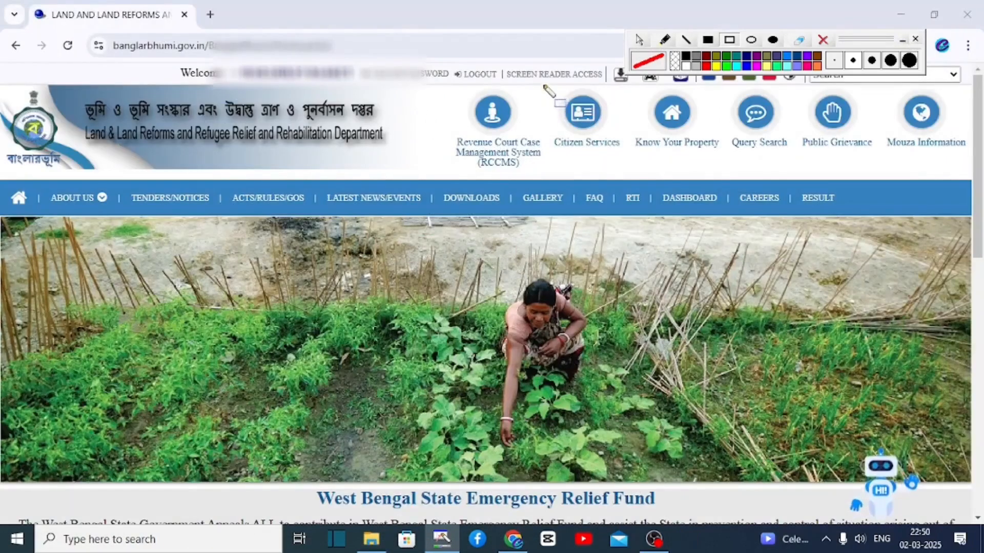
Outline Citizen Services, Online Service Status and Warish Status in red, and open the Warish Status form
left_click_drag(542, 85, 630, 167)
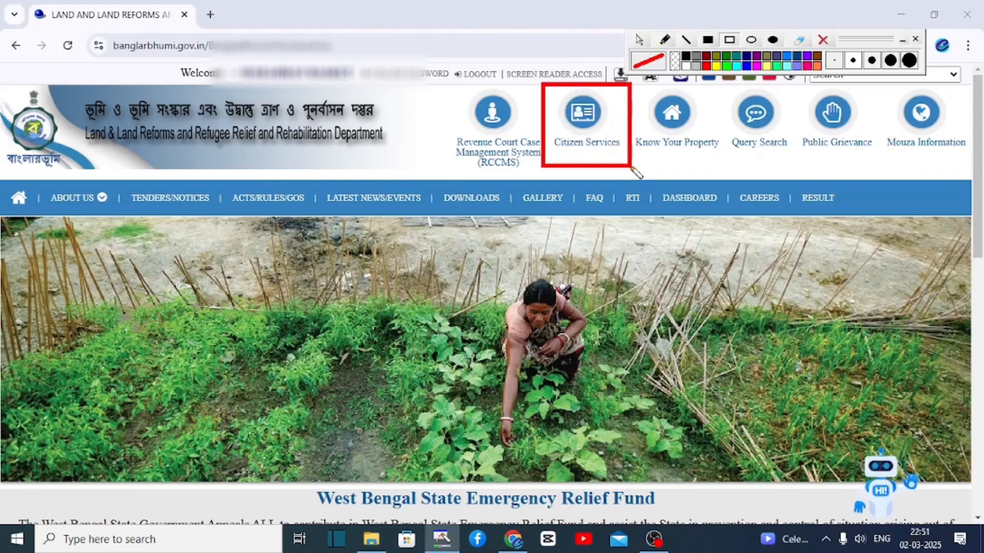
left_click_drag(350, 172, 479, 207)
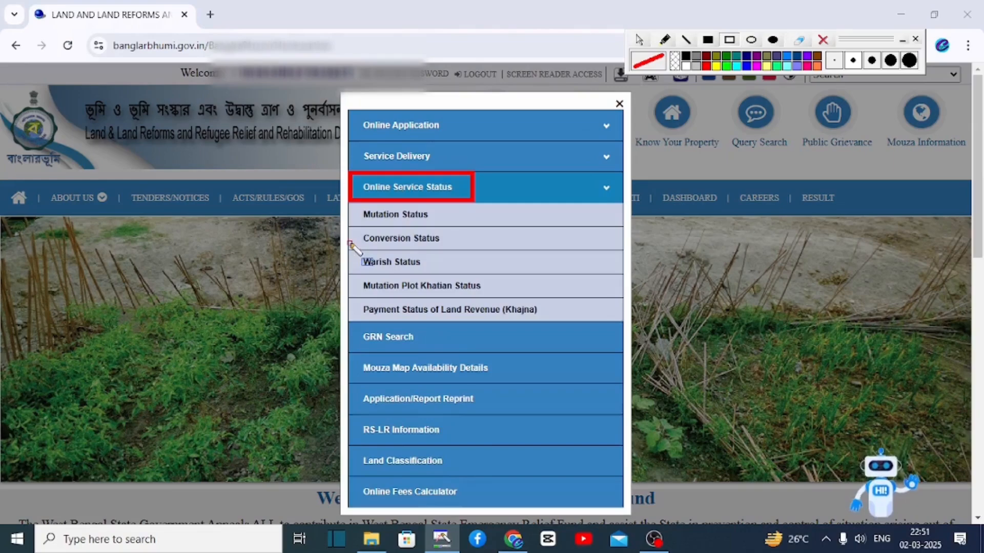
mouse_move(350, 244)
left_mouse_down()
mouse_move(395, 268)
mouse_move(464, 278)
left_mouse_up()
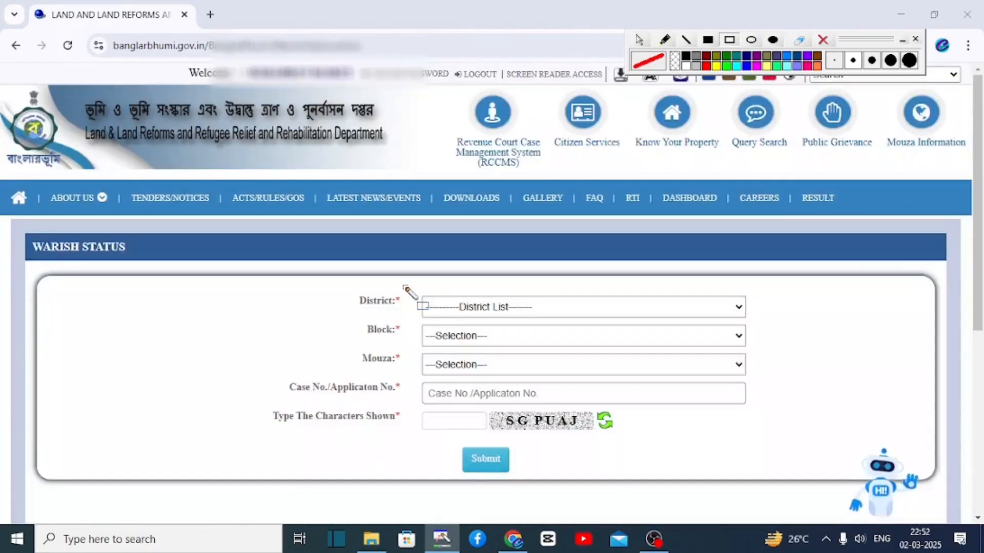
Outline the District, Block and Mouza fields in red, and choose [ 01 ] BANKURA with the matching block and mouza
mouse_move(404, 286)
left_mouse_down()
mouse_move(558, 309)
mouse_move(754, 316)
left_mouse_up()
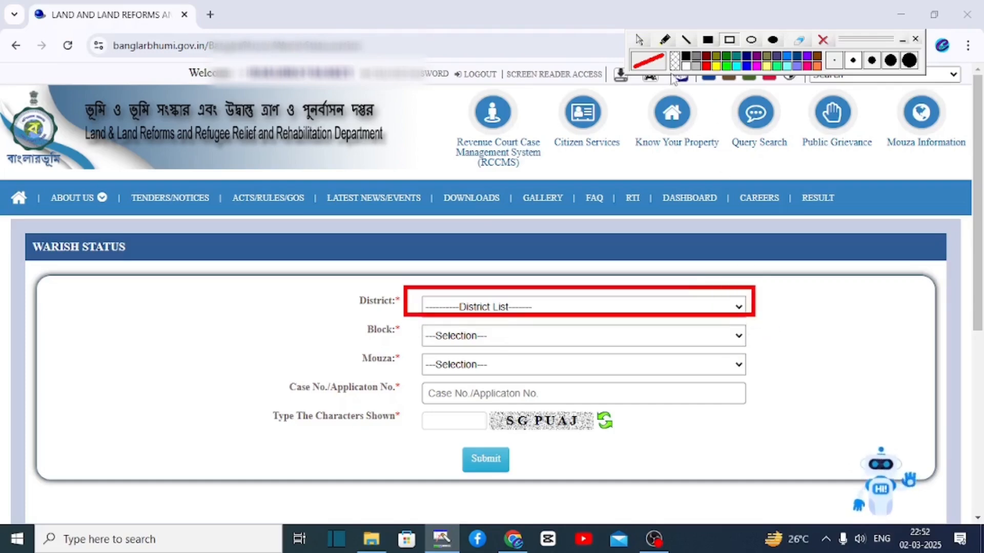
left_click(639, 40)
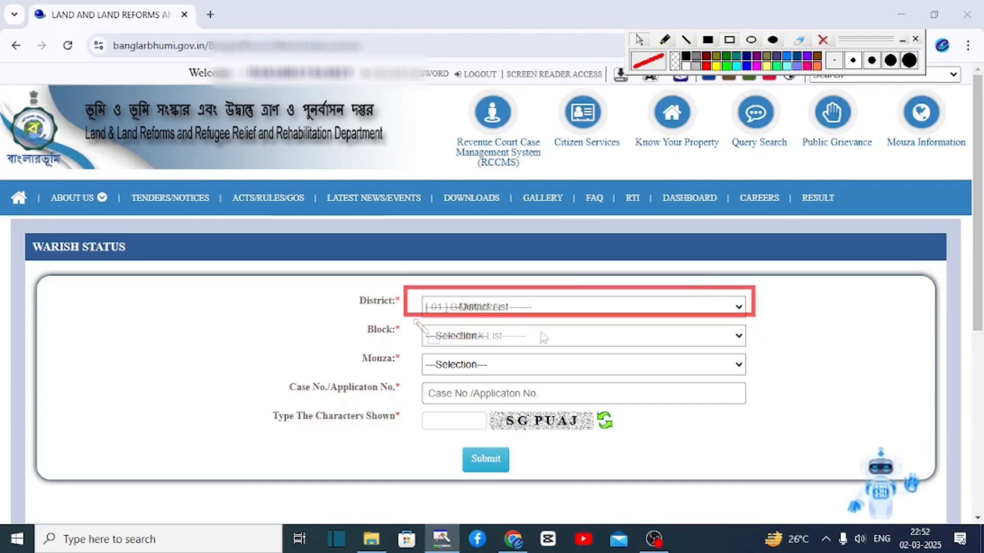
mouse_move(415, 322)
left_mouse_down()
mouse_move(510, 348)
mouse_move(575, 352)
left_mouse_up()
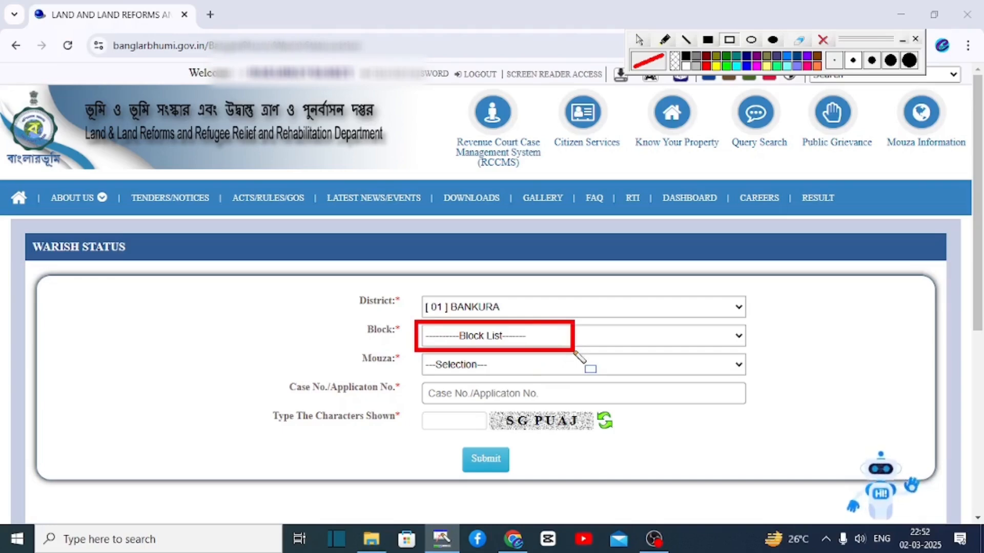
mouse_move(413, 353)
left_mouse_down()
mouse_move(494, 378)
mouse_move(576, 379)
left_mouse_up()
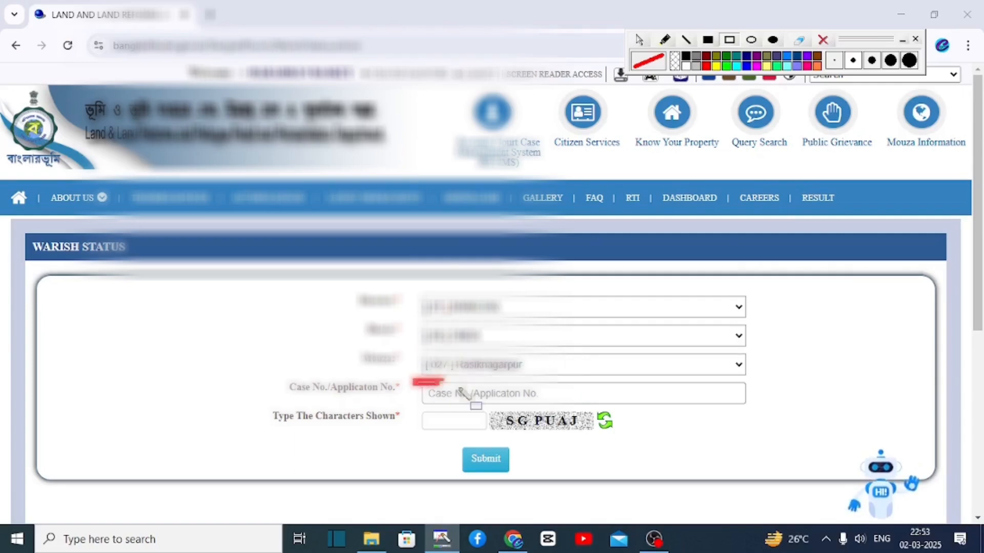
Outline the Case No./Application No. field, the verification characters box and the Submit button in red, and submit the status query
left_click_drag(413, 380, 605, 405)
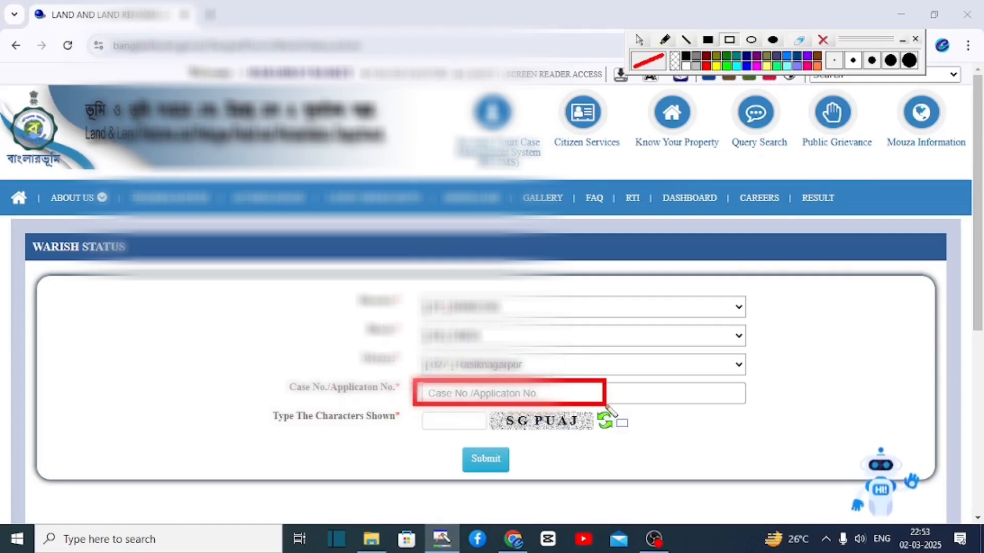
mouse_move(416, 410)
left_mouse_down()
mouse_move(494, 431)
mouse_move(479, 467)
mouse_move(516, 478)
left_mouse_up()
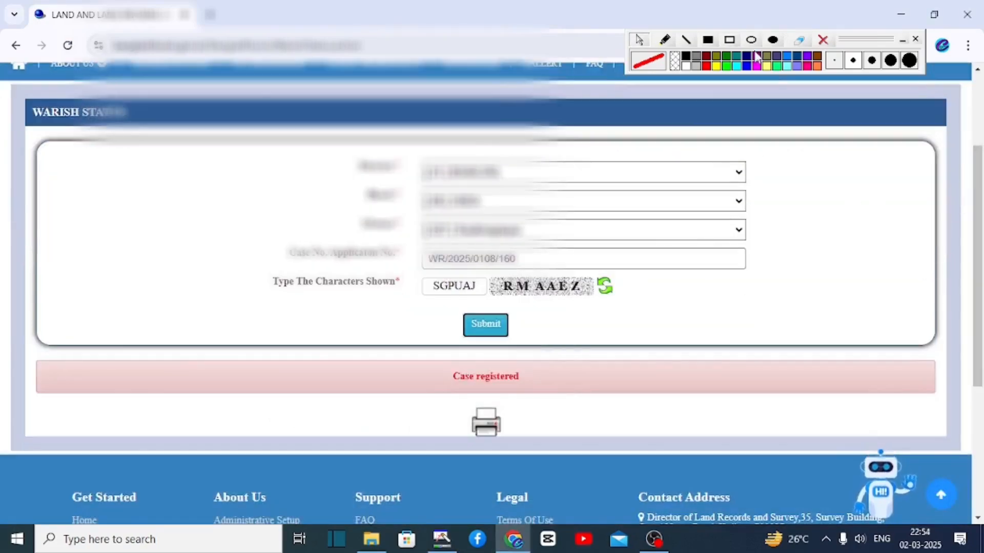
Outline the case status result and the printer symbol in red, and open the status for printing
left_click(729, 40)
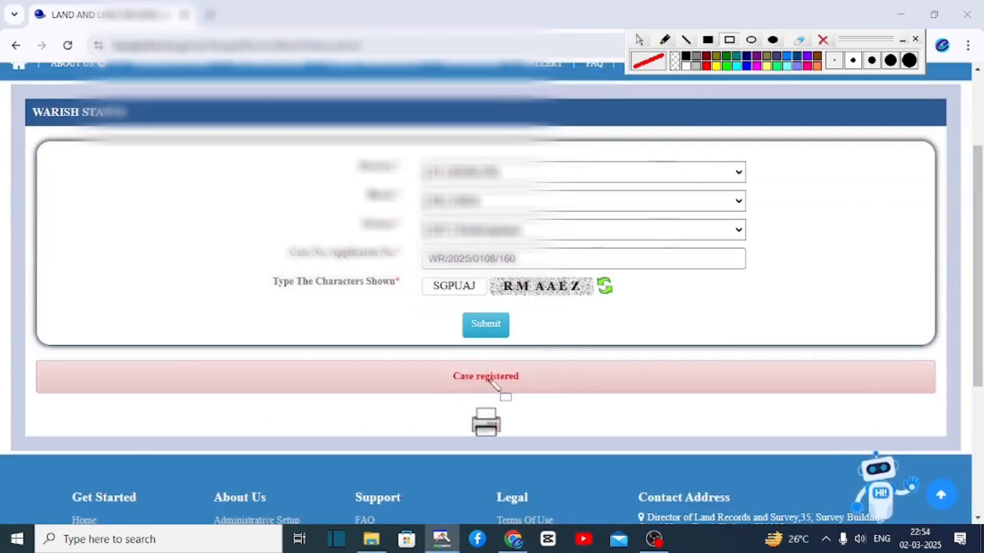
mouse_move(419, 363)
left_mouse_down()
mouse_move(459, 389)
mouse_move(534, 390)
left_mouse_up()
left_click_drag(433, 399, 541, 450)
left_click(488, 425)
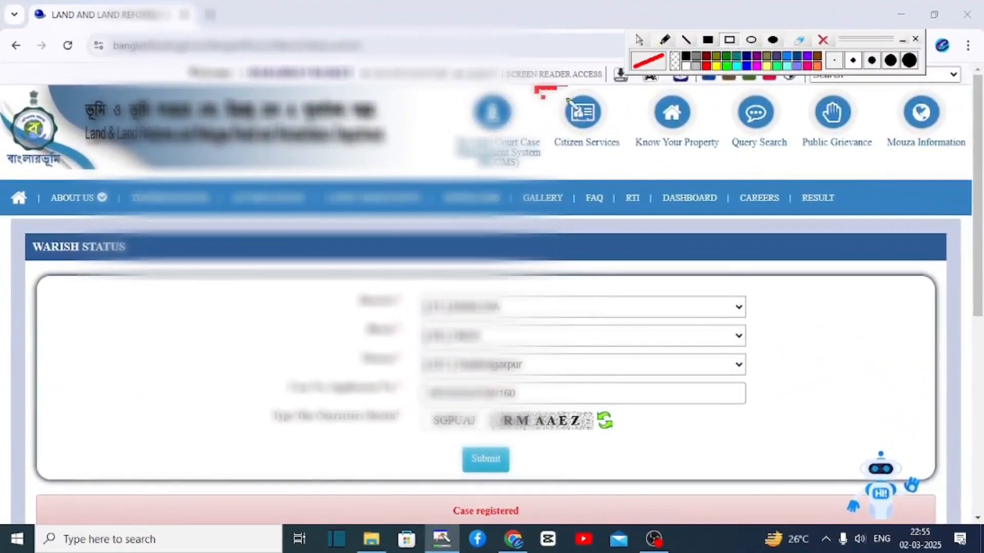
Outline Citizen Services and Application/Report Reprint in red, and open the Request Reprint form
left_click_drag(536, 87, 643, 158)
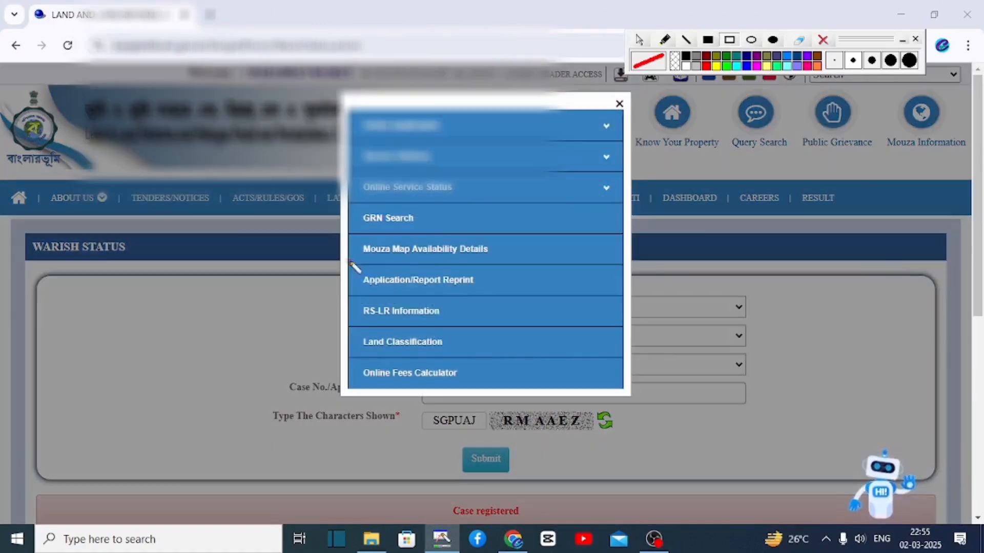
left_click_drag(348, 259, 492, 298)
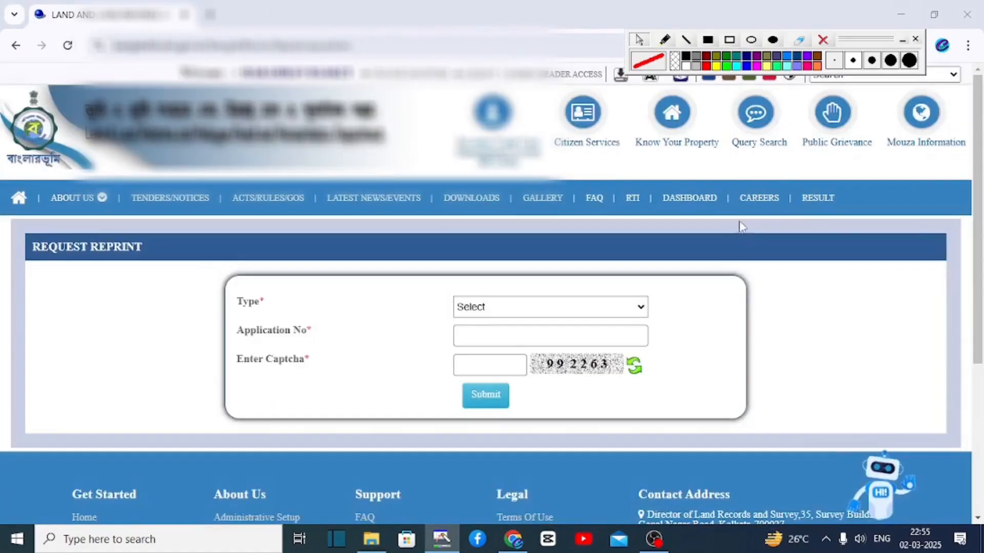
Outline the Type field of the reprint form in red, and choose Warish Application Form as the type
scroll(982, 215, "down", 2)
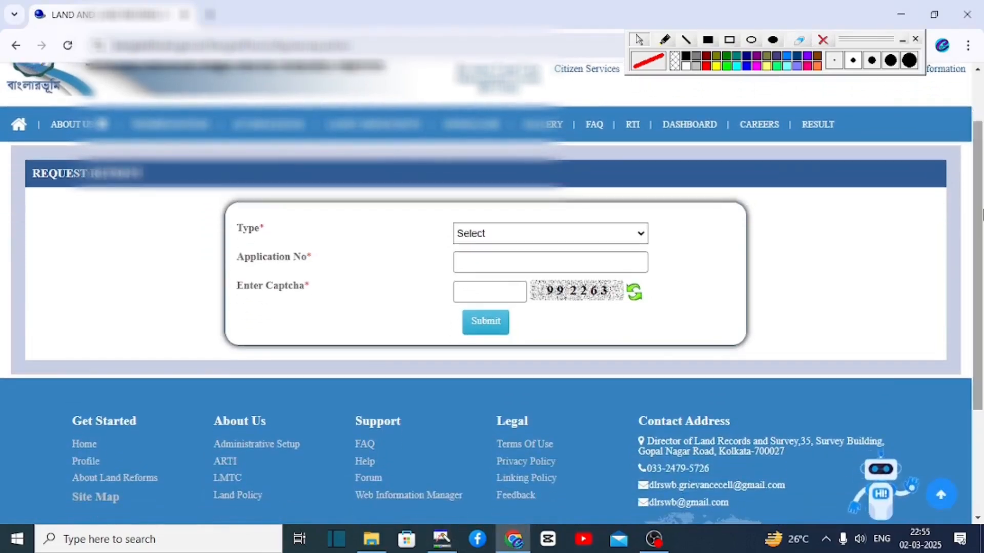
left_click(729, 40)
mouse_move(441, 216)
left_mouse_down()
mouse_move(612, 254)
mouse_move(666, 248)
left_mouse_up()
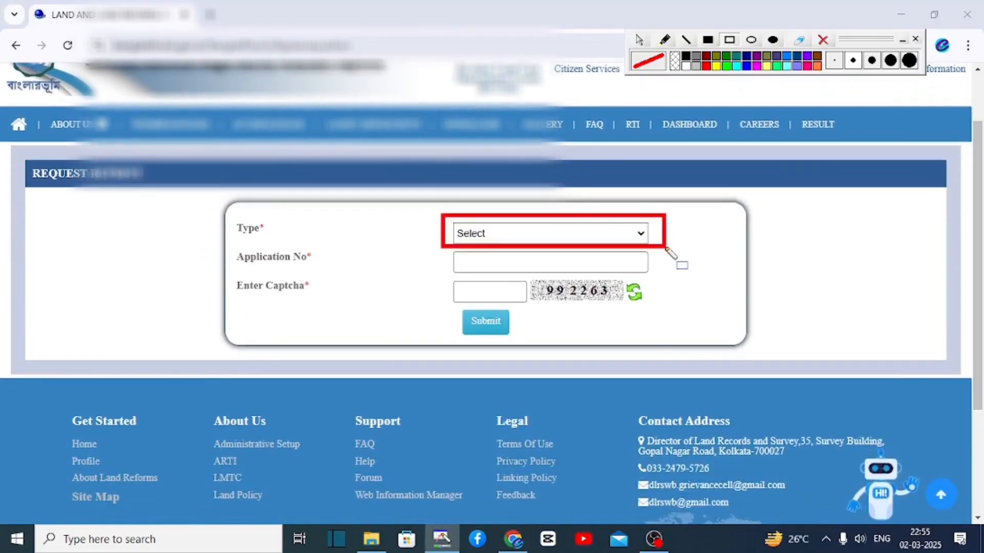
left_click(490, 234)
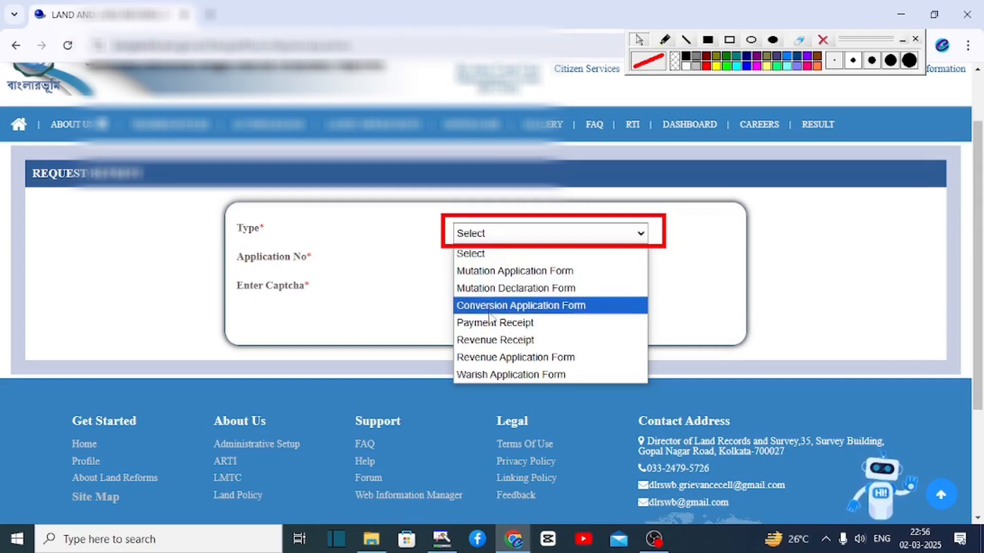
left_click(488, 375)
Outline the Application No and Enter Captcha fields and the Submit button in red, and open the reprinted Warish application PDF
left_click_drag(445, 251, 575, 273)
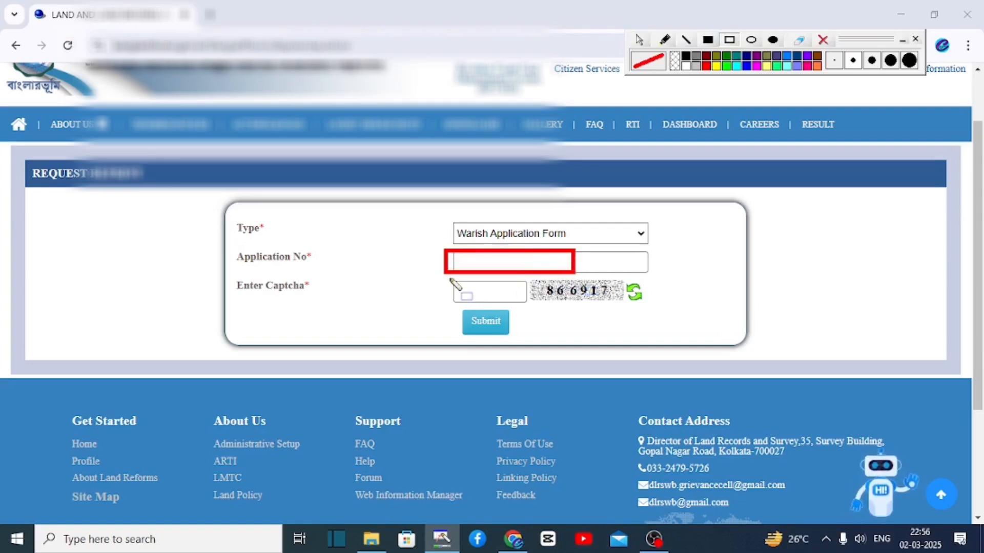
left_click_drag(449, 279, 534, 304)
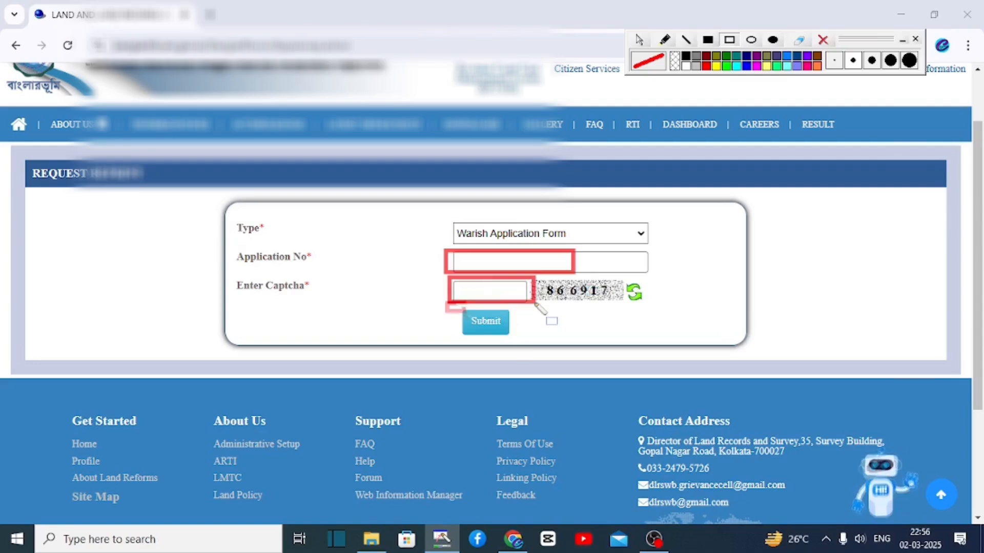
left_click_drag(446, 303, 524, 342)
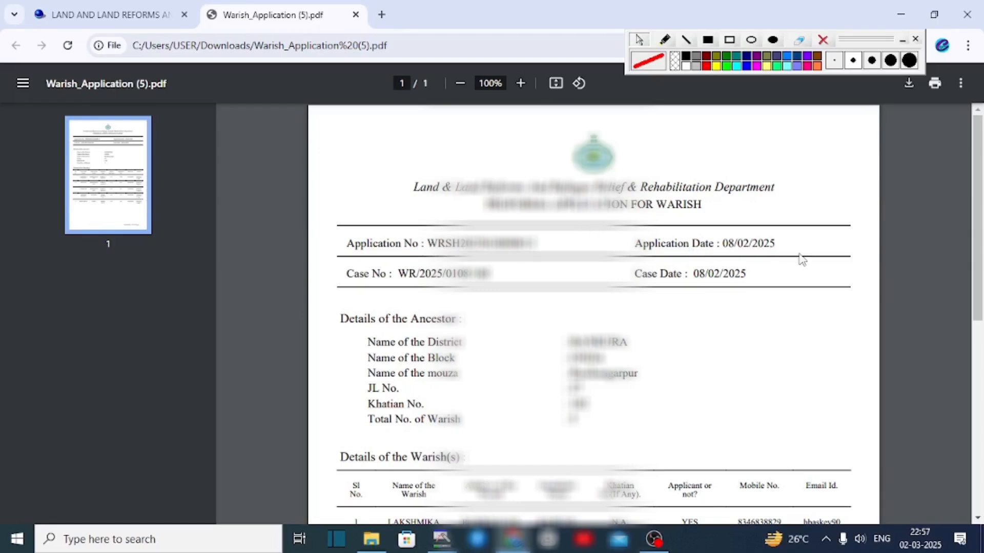
Outline the Case No. entry of the Warish application PDF in red
left_click_drag(332, 258, 538, 292)
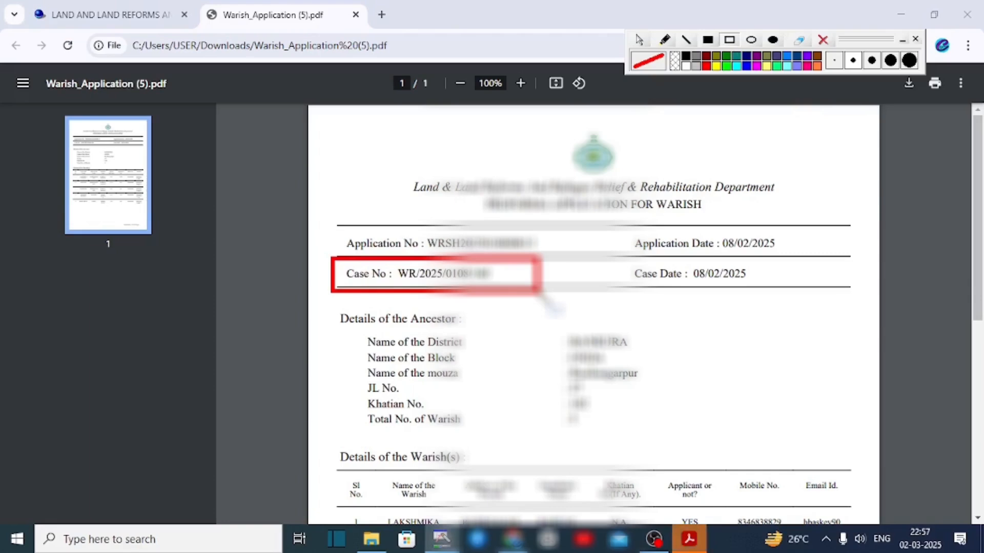